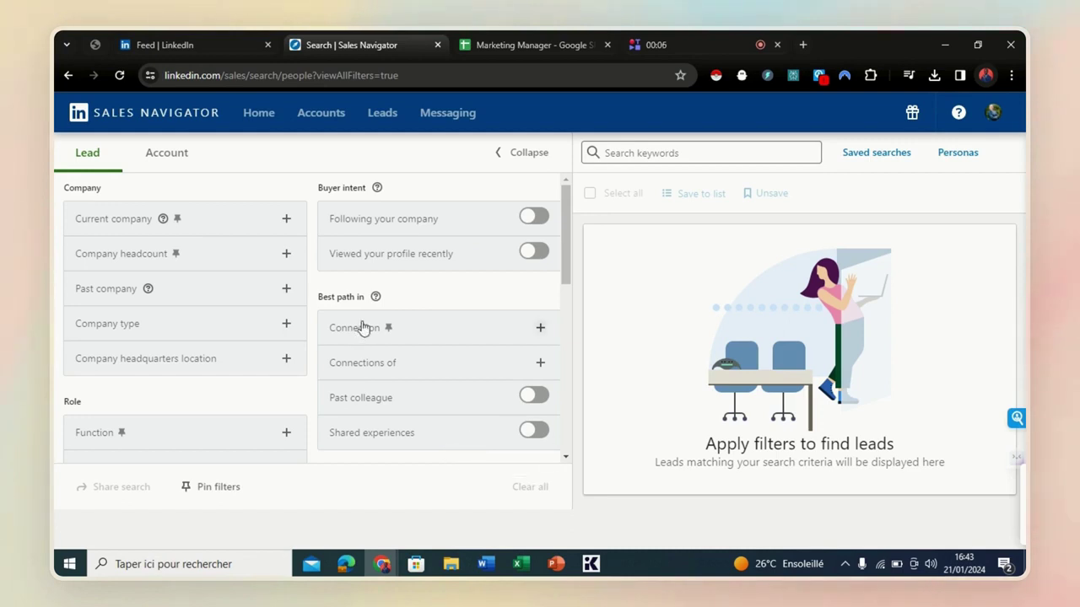
scroll(363, 327, "down", 2)
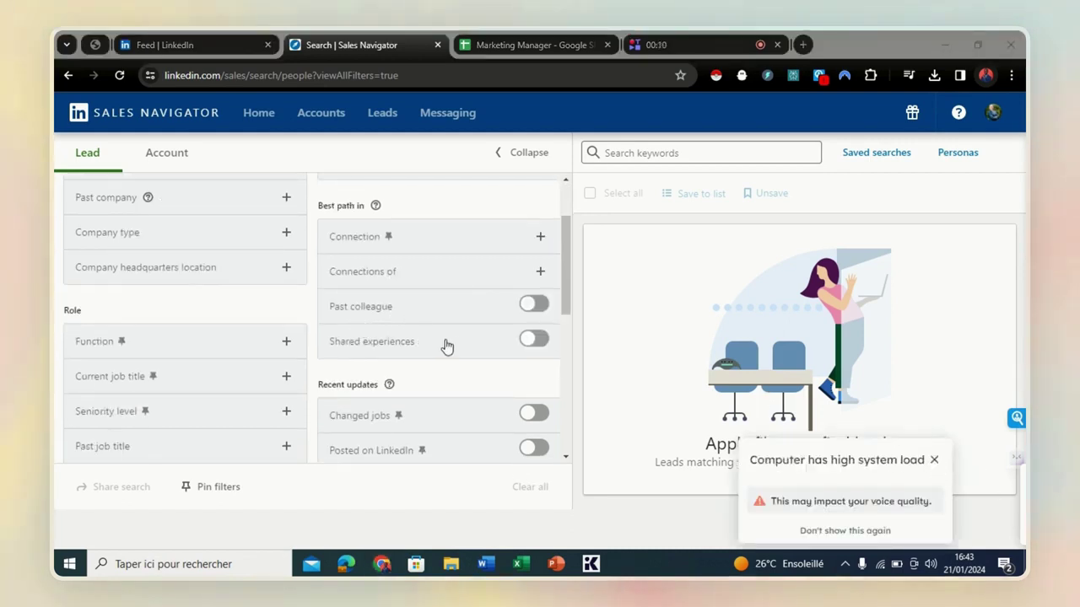
scroll(447, 346, "up", 2)
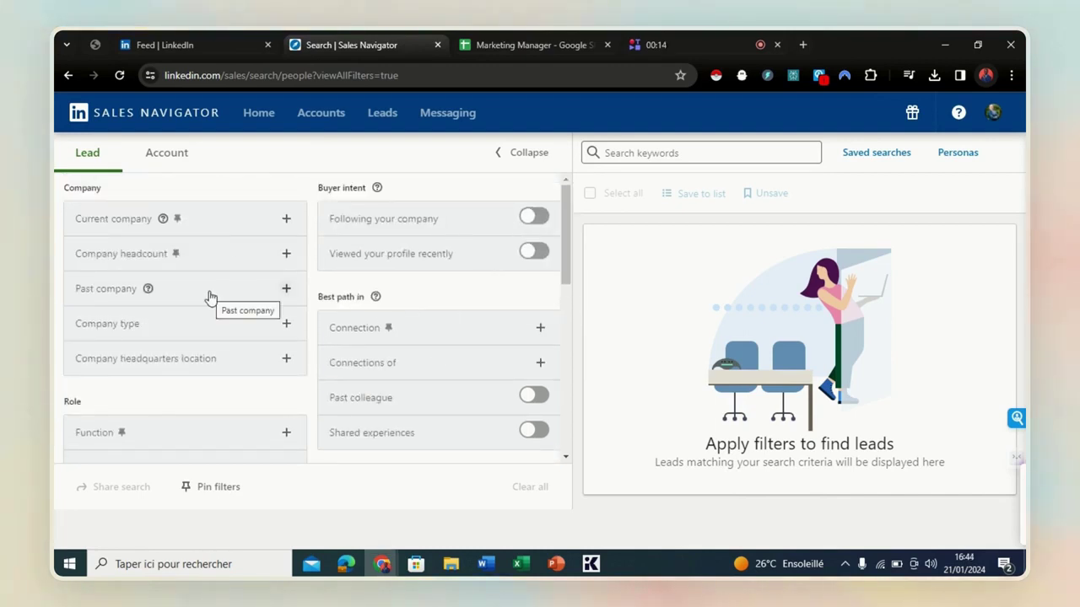
left_click(533, 38)
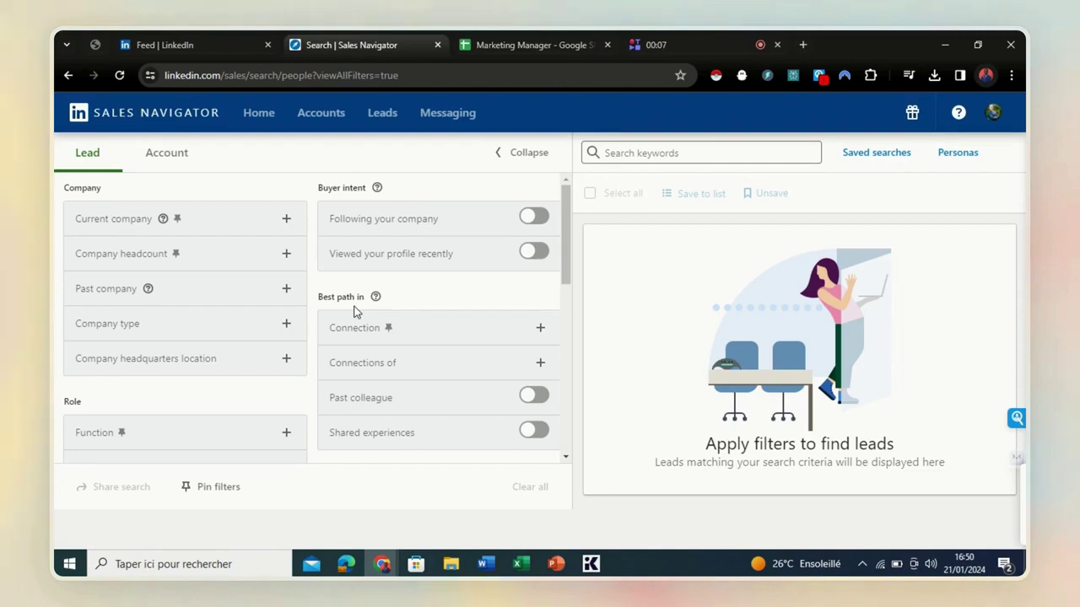
left_click(524, 37)
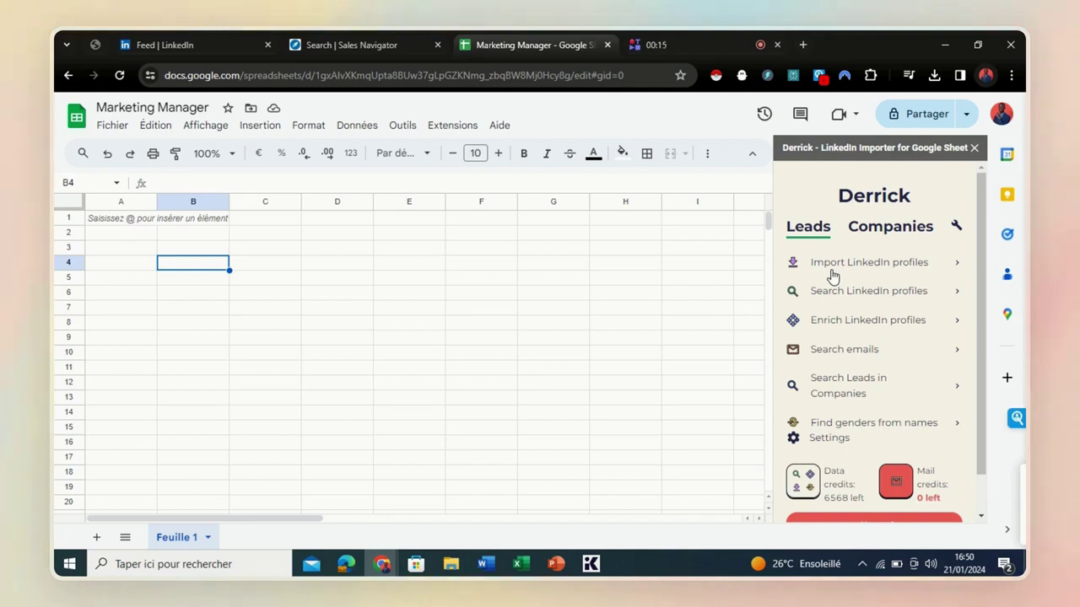
Choose Import LinkedIn profiles in the Derrick sidebar, which asks for the li_at cookie.
left_click(857, 267)
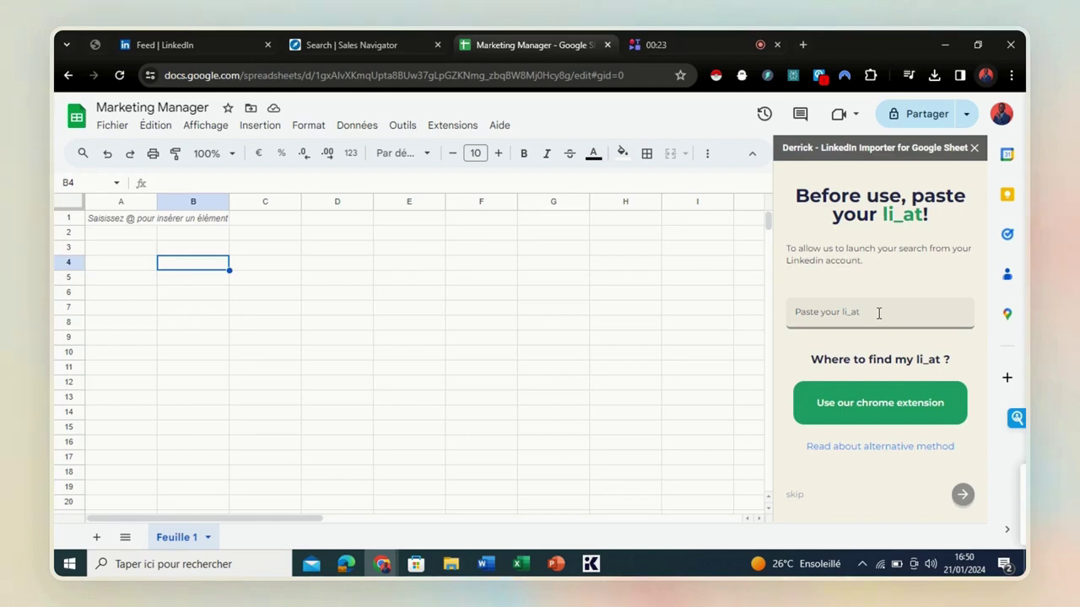
Open Chrome DevTools on the Sales Navigator search page with the Inspecter menu option.
left_click(371, 42)
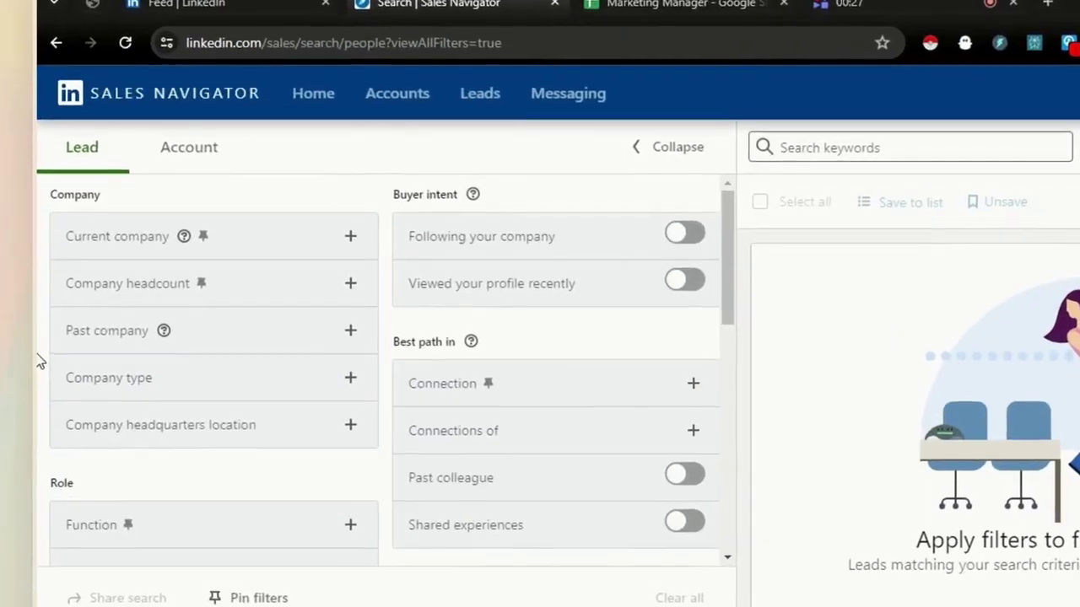
right_click(55, 312)
left_click(45, 440)
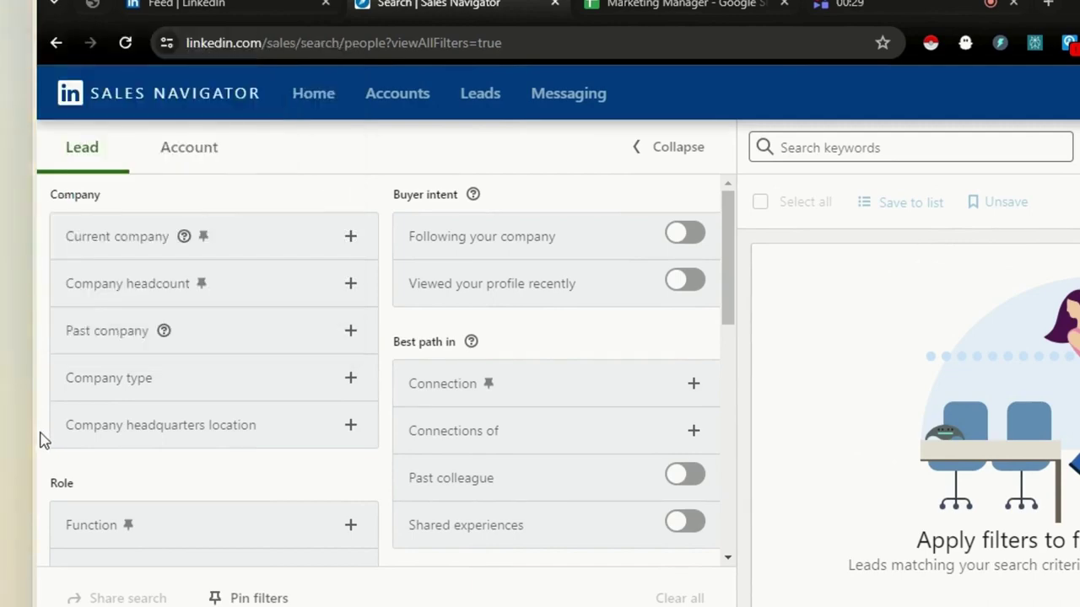
right_click(45, 440)
scroll(168, 329, "down", 3)
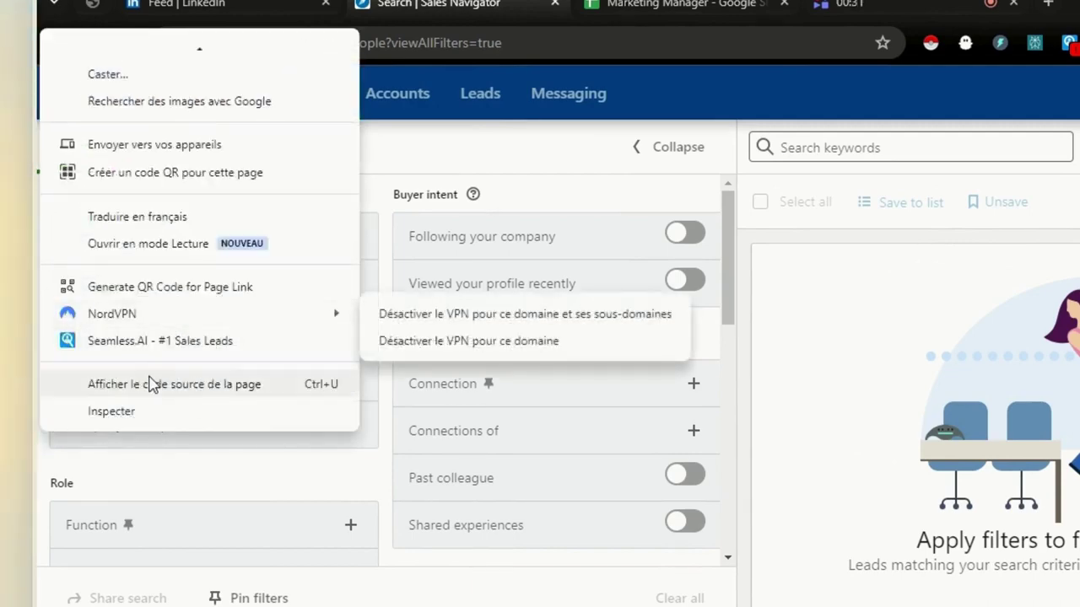
left_click(139, 410)
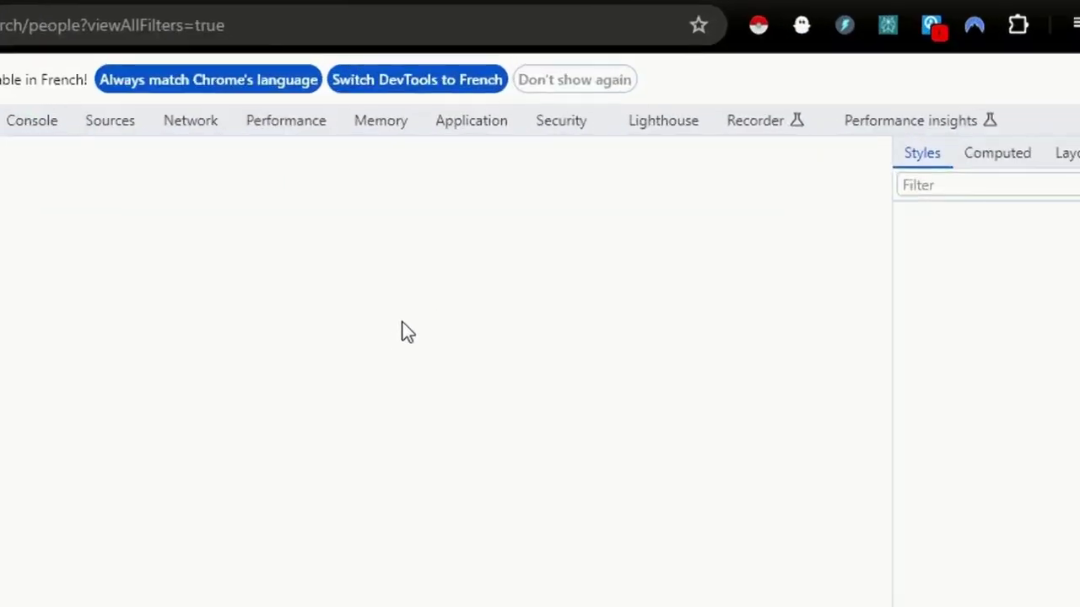
Show the Application panel, widen its storage sidebar, and list the linkedin.com cookies, including li_at.
left_click(481, 128)
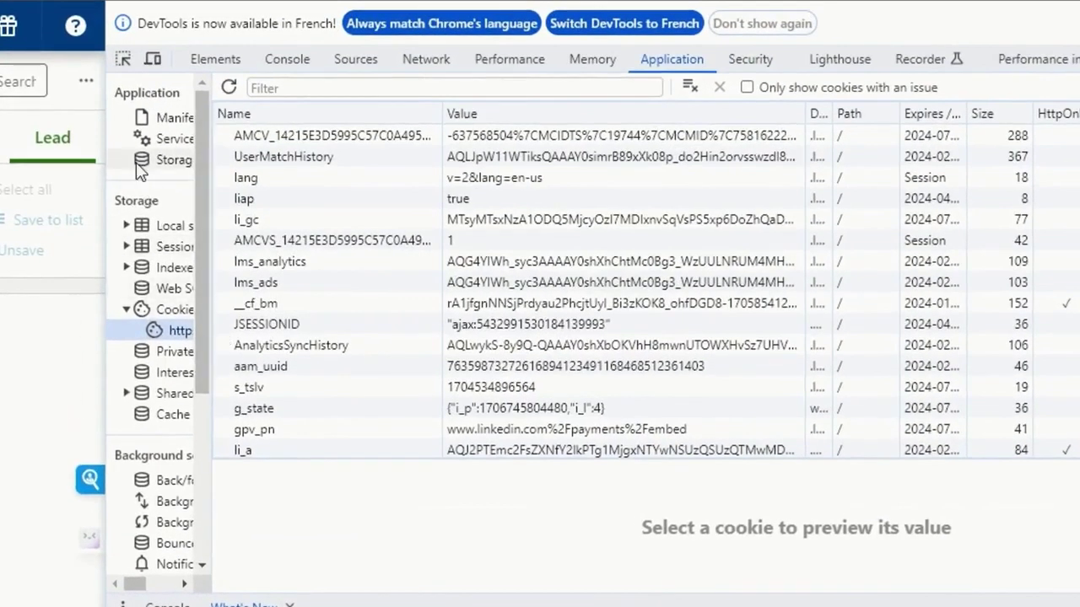
scroll(144, 253, "down", 3)
scroll(139, 168, "up", 3)
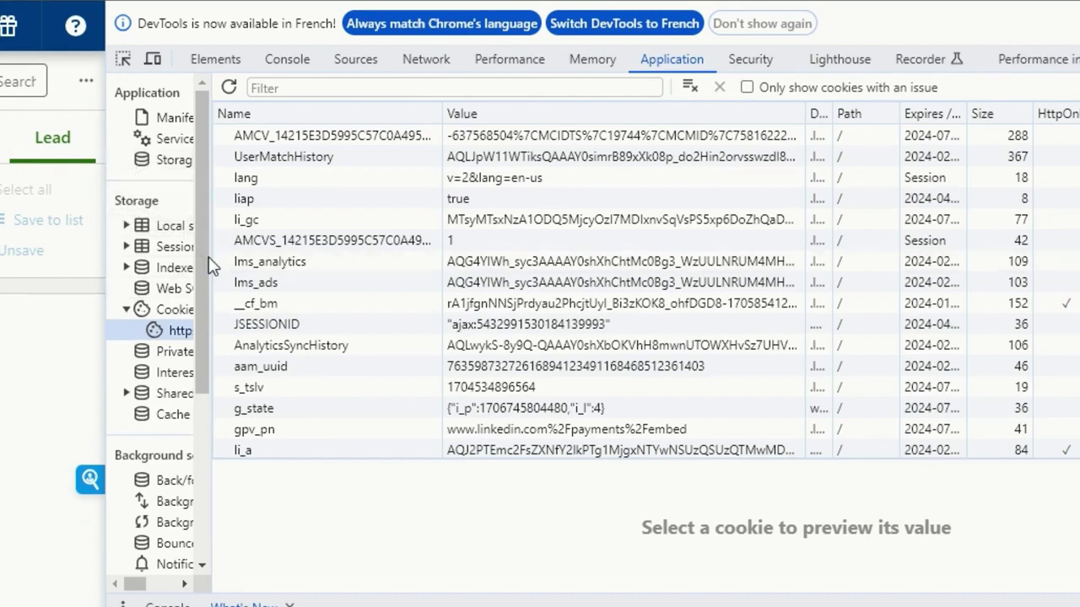
left_click_drag(205, 263, 282, 263)
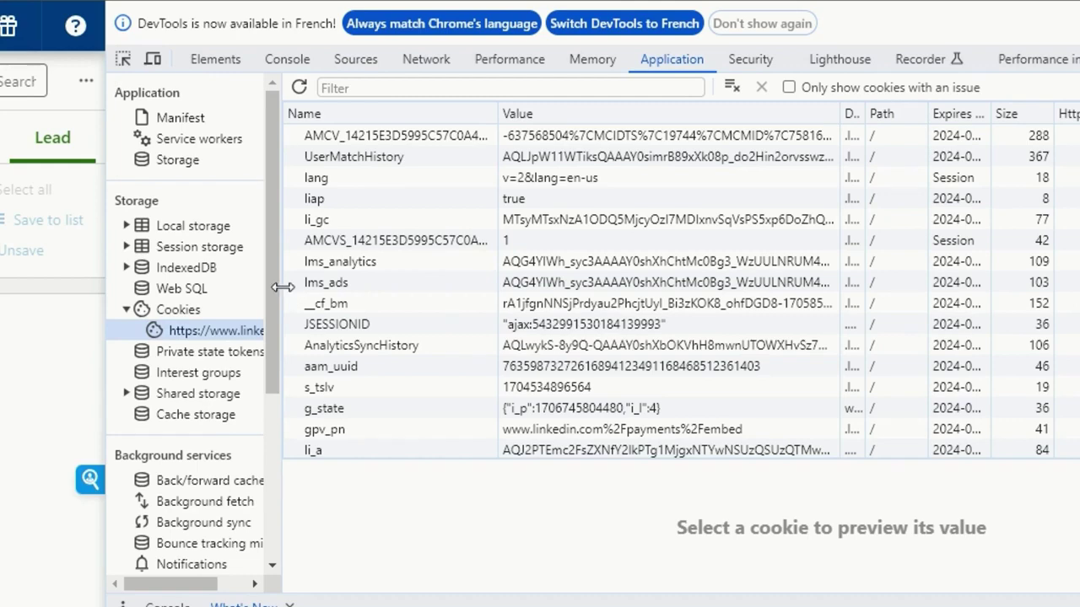
left_click_drag(291, 286, 329, 289)
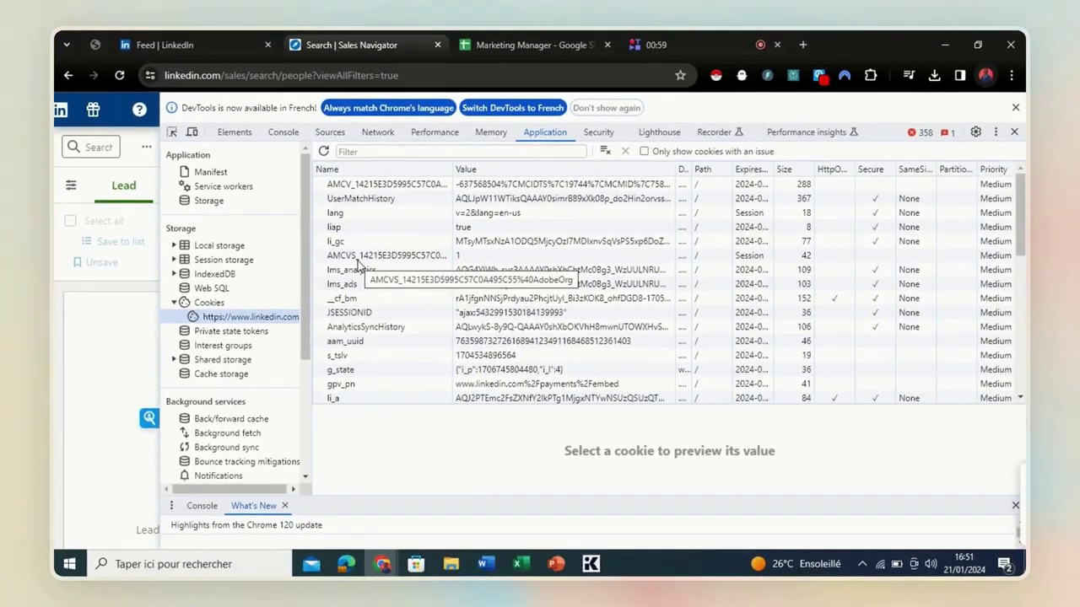
scroll(357, 261, "down", 1)
scroll(358, 260, "down", 1)
scroll(357, 261, "down", 1)
scroll(357, 261, "down", 3)
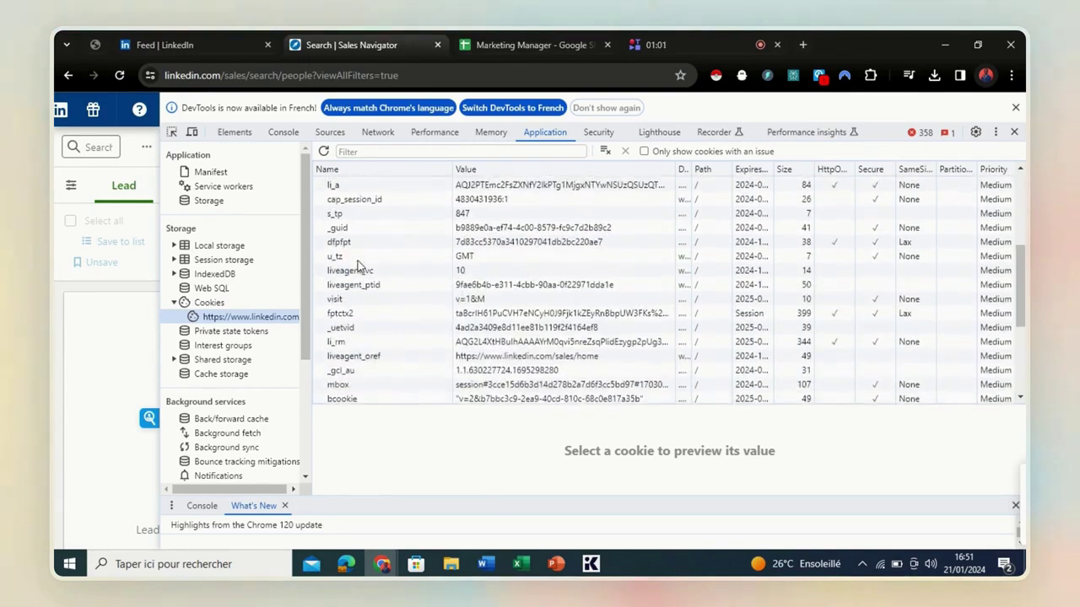
scroll(358, 260, "down", 2)
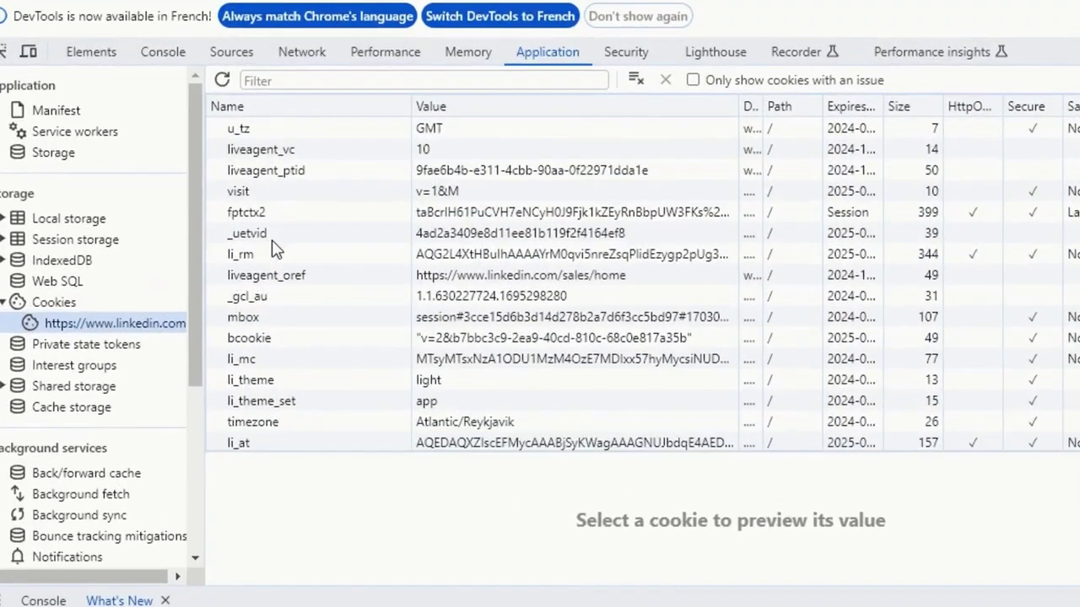
scroll(357, 260, "down", 3)
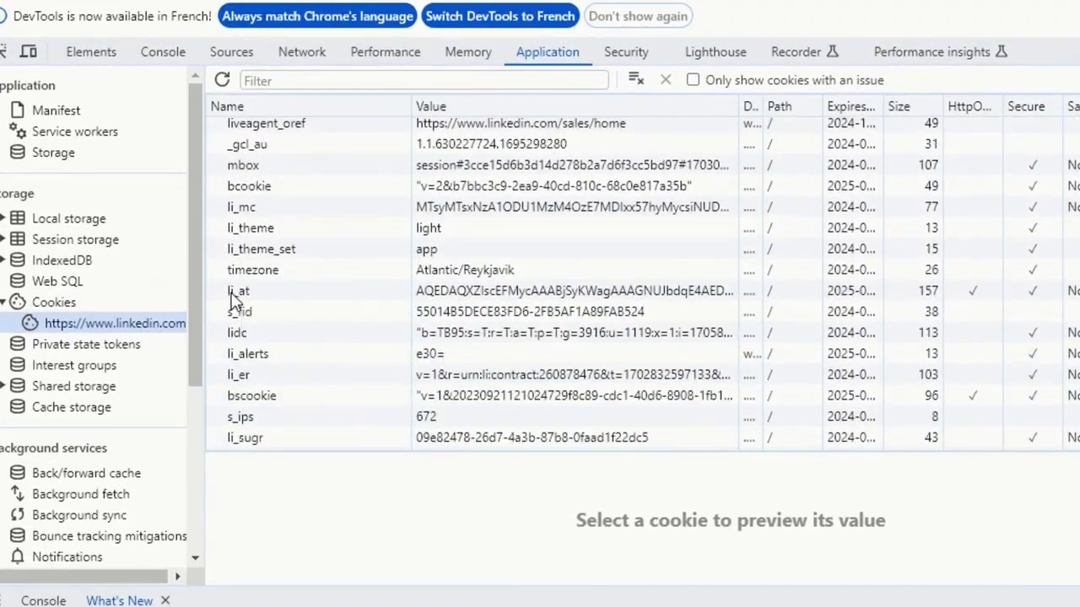
Select the li_at cookie row and copy its full Cookie Value with Copier.
left_click(232, 295)
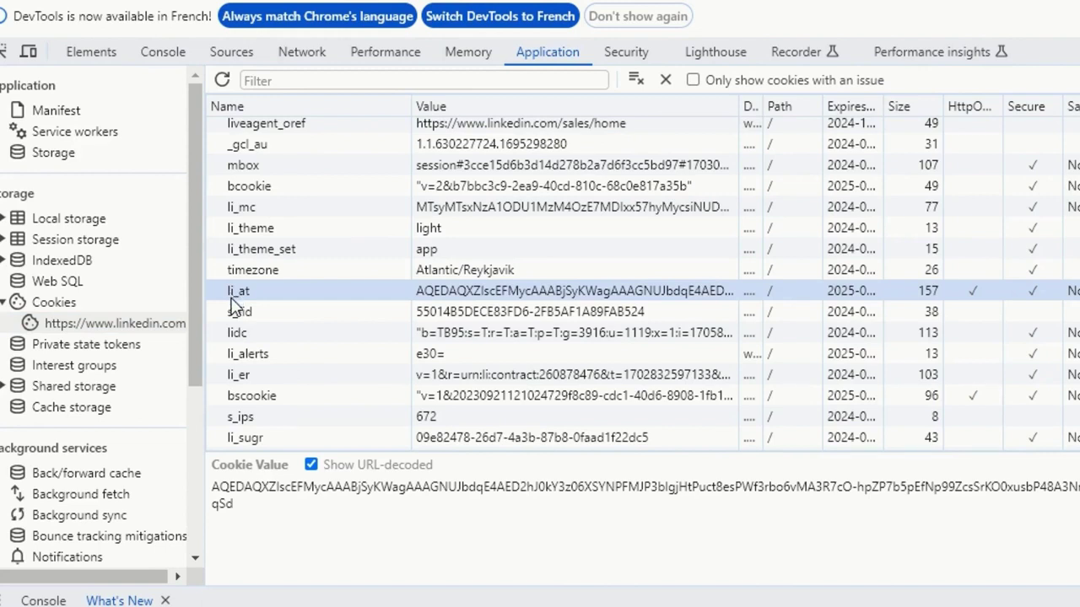
triple_click(216, 488)
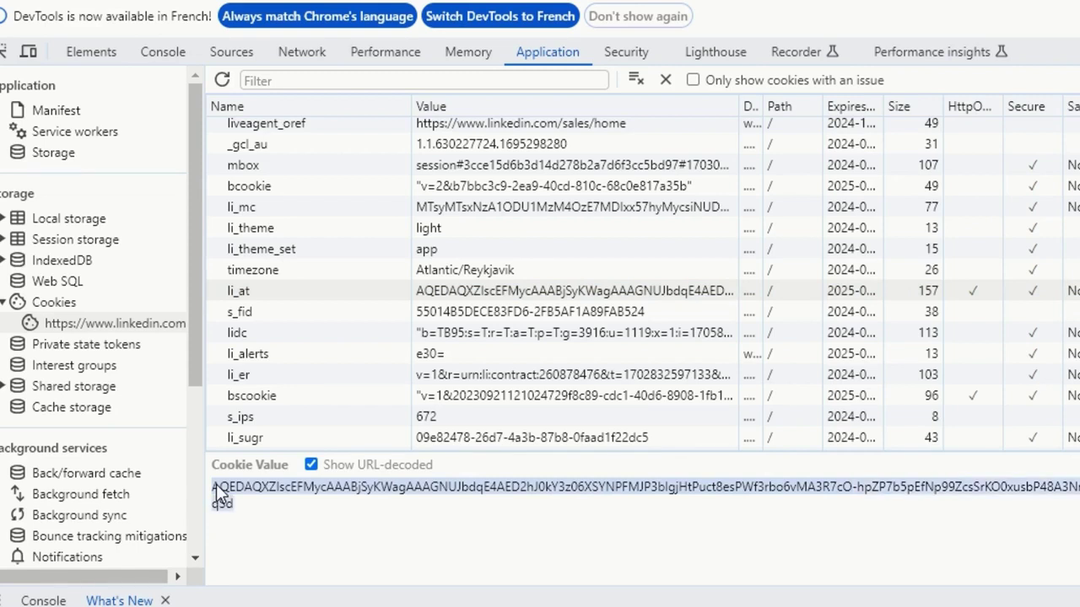
right_click(216, 490)
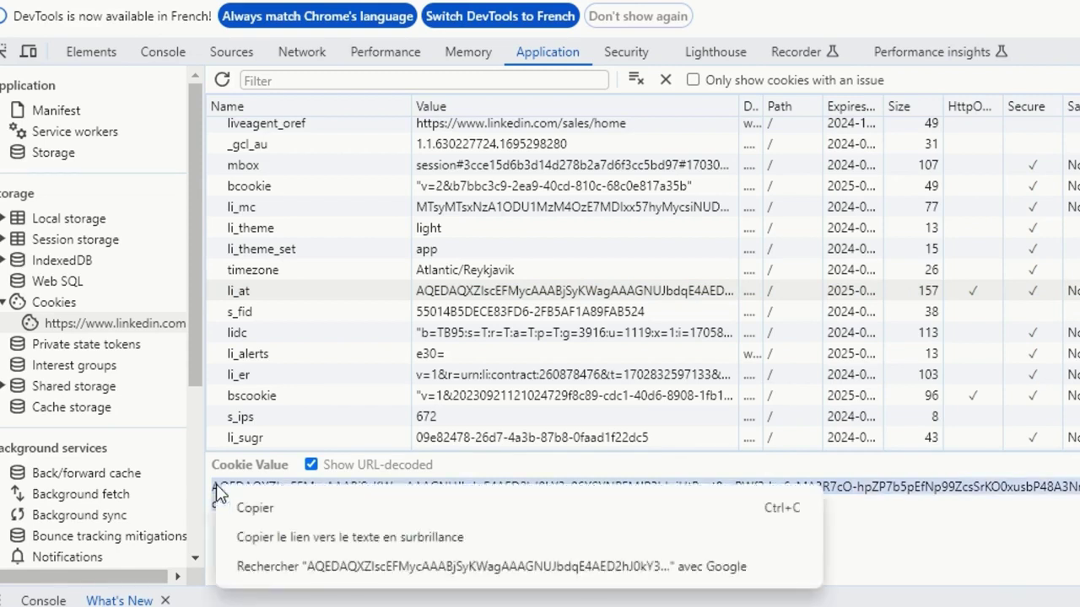
left_click(253, 508)
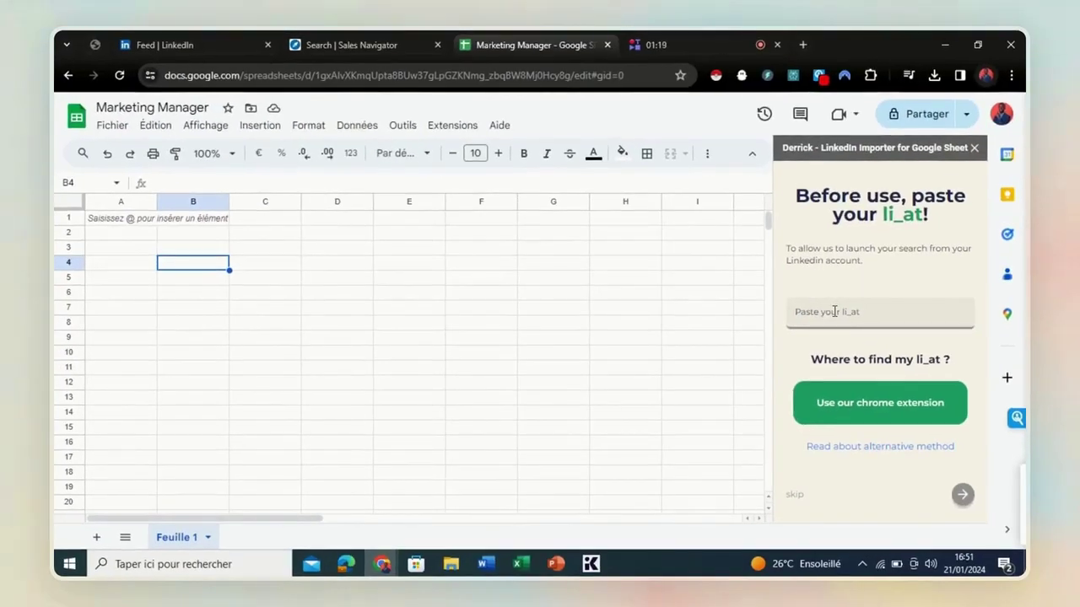
Paste the copied li_at value into Derrick's 'Paste your li_at' field.
right_click(834, 311)
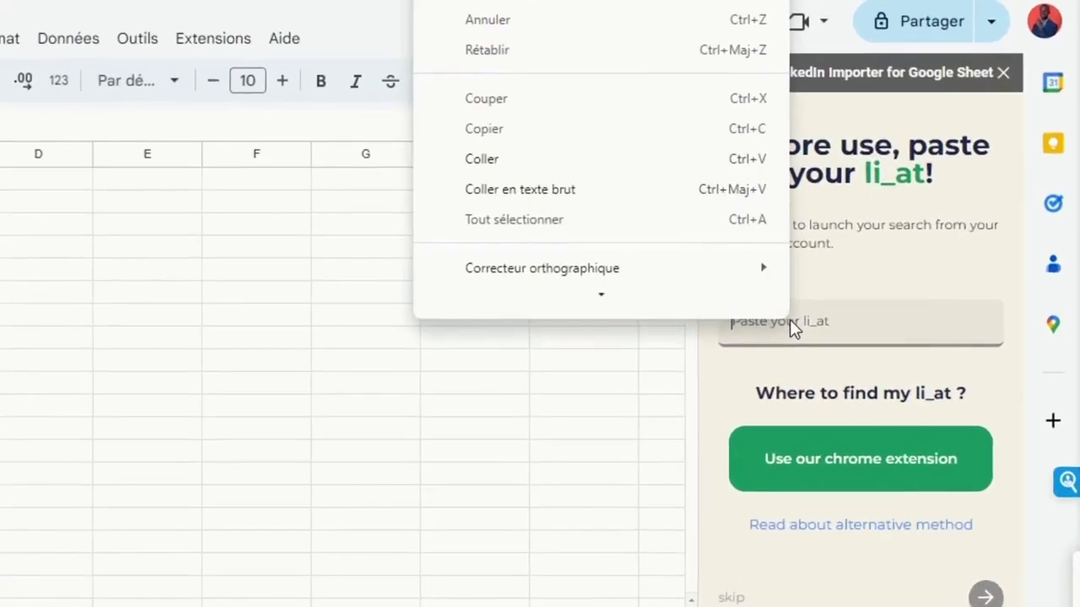
left_click(559, 148)
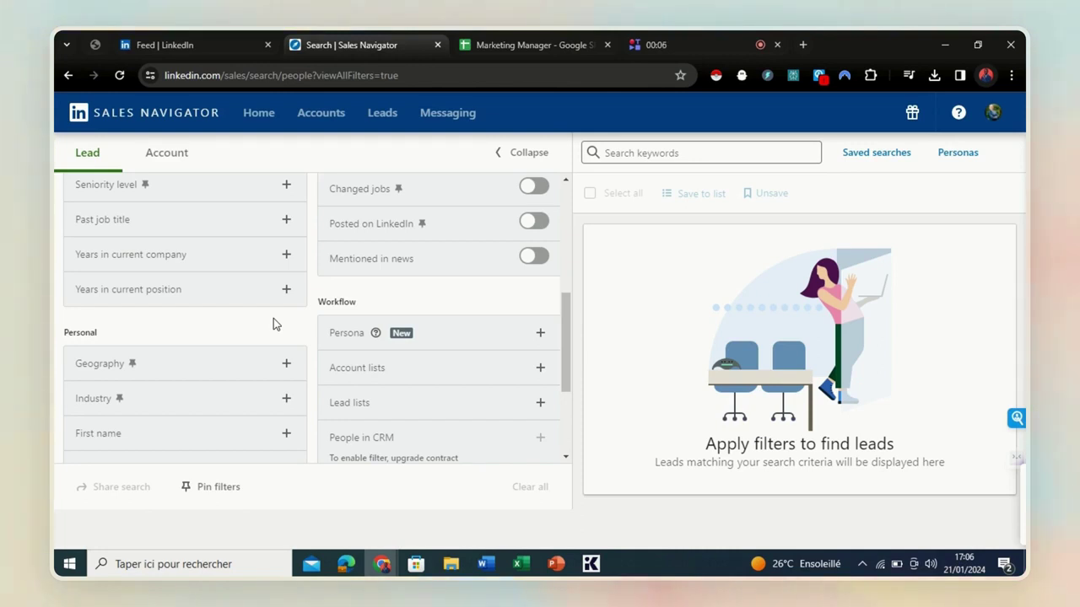
scroll(273, 318, "down", 1)
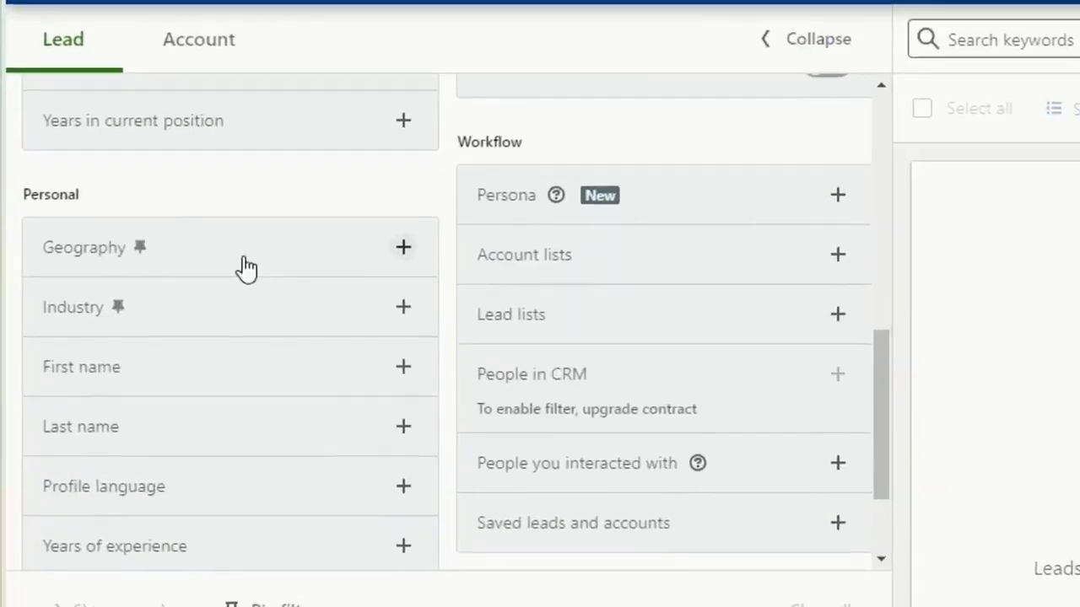
Search 'seneg' in the Geography filter and include Senegal as the lead location.
left_click(244, 267)
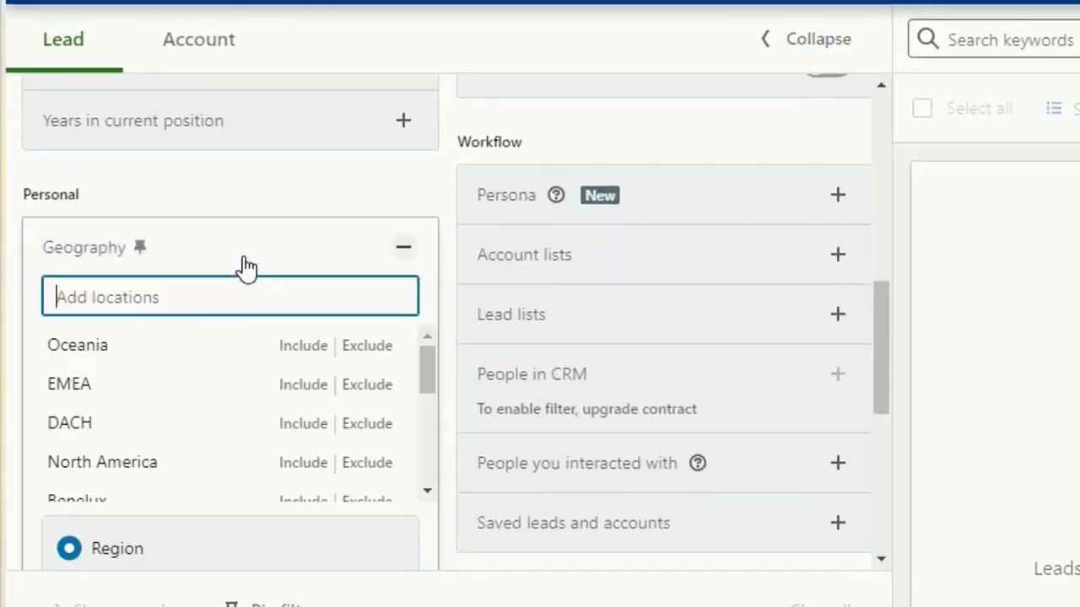
type("seneg")
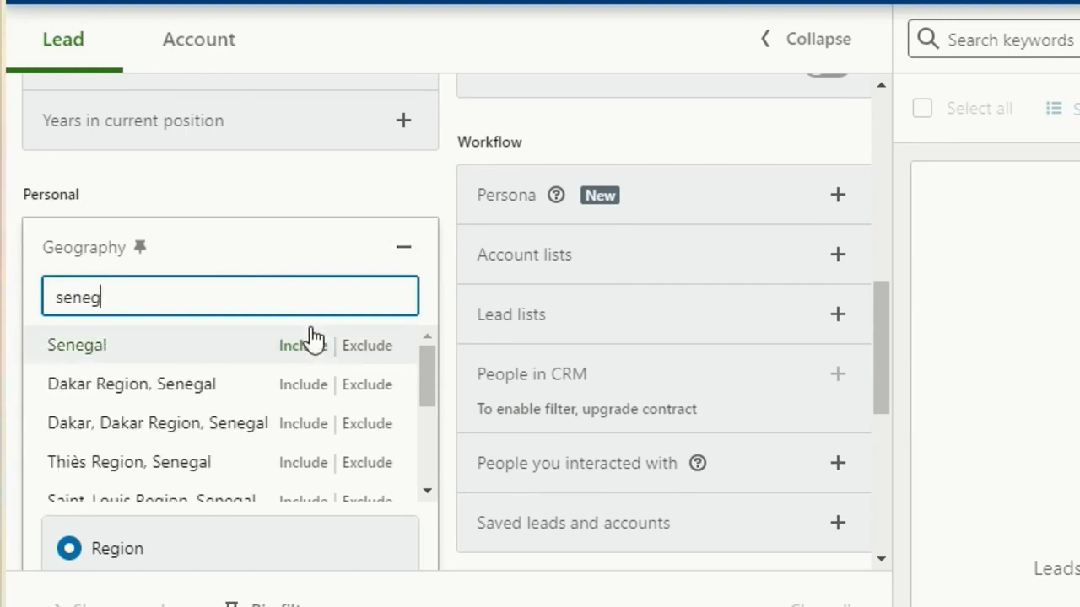
left_click(318, 350)
left_click(318, 350)
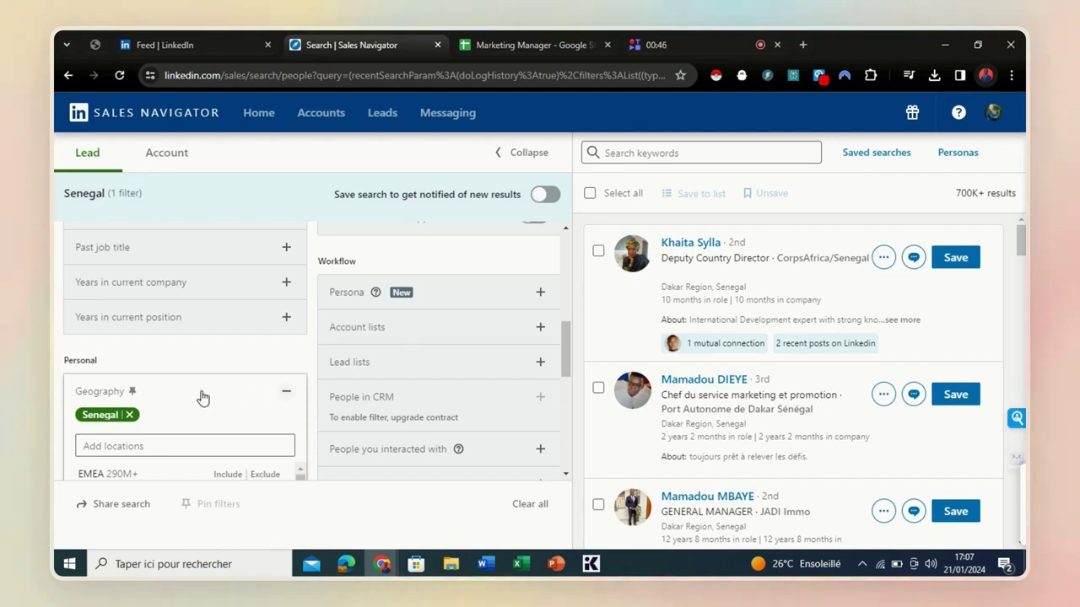
Scroll the filter panel up to Role and expand the Current job title filter.
scroll(187, 357, "up", 2)
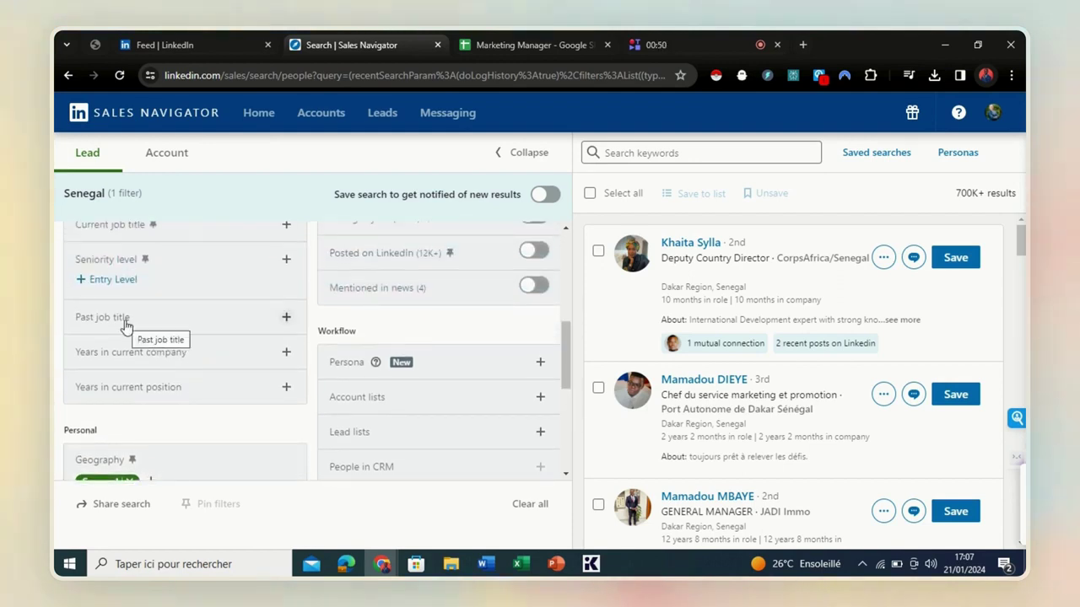
scroll(125, 326, "up", 2)
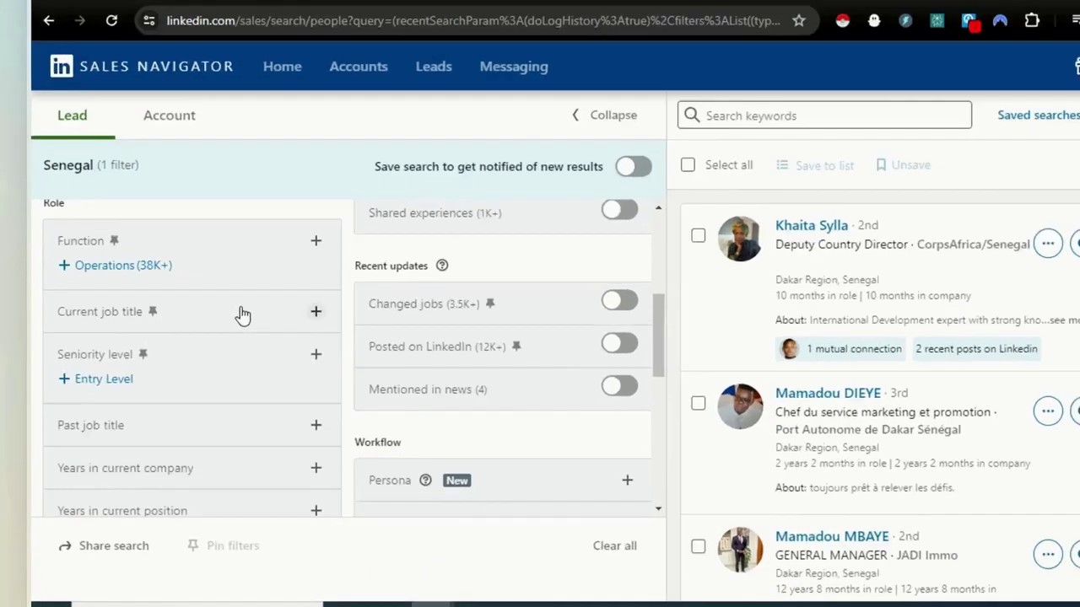
left_click(225, 313)
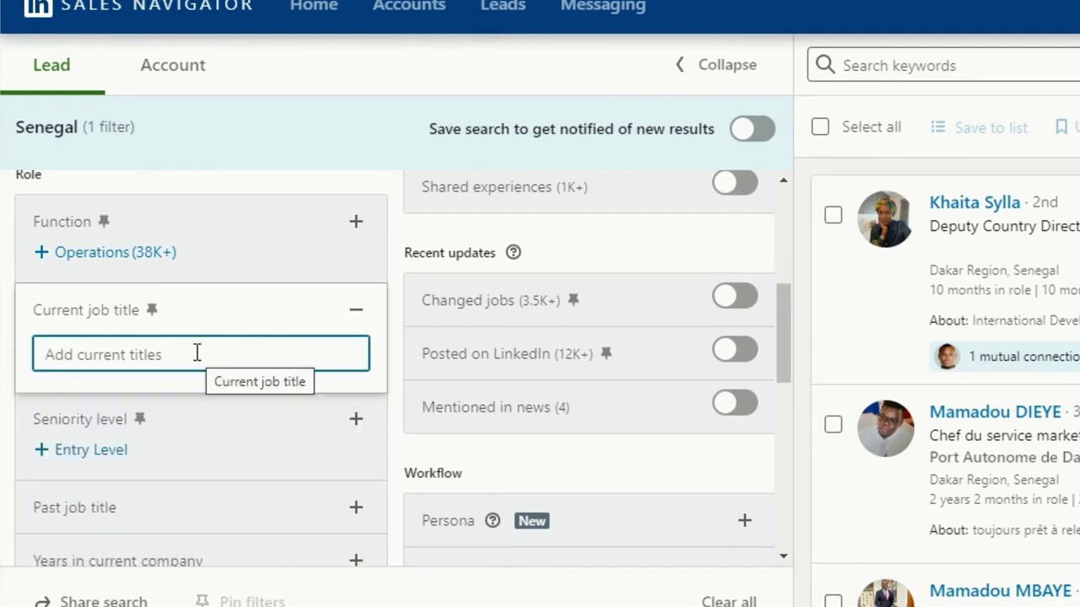
Type 'marketing manager' in Add current titles and include Marketing Manager.
type("manage")
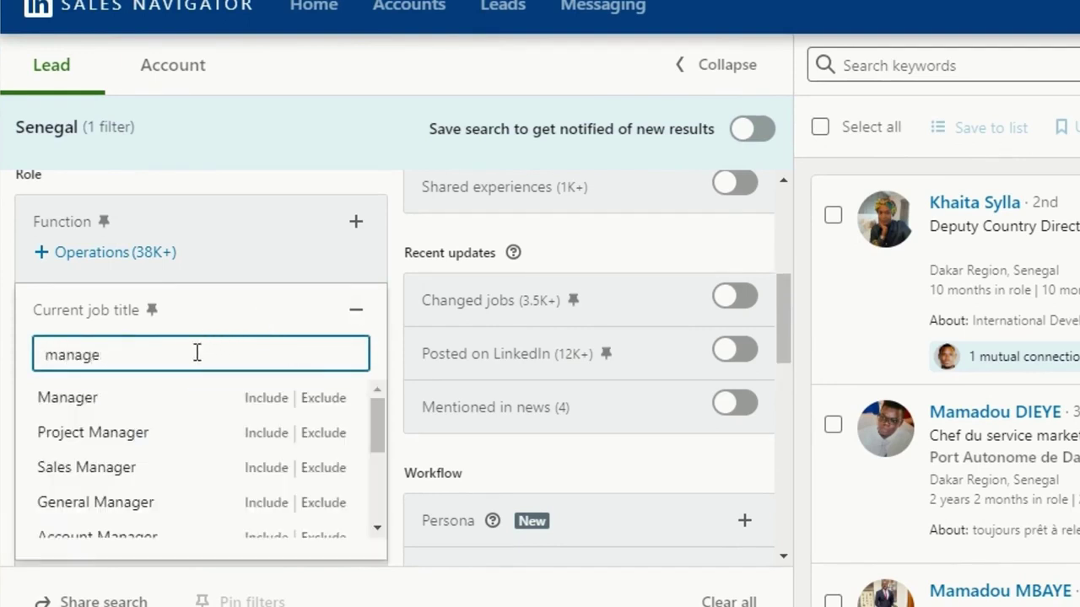
key("BackSpace")
key("BackSpace")
key("BackSpace")
key("BackSpace")
type("mark")
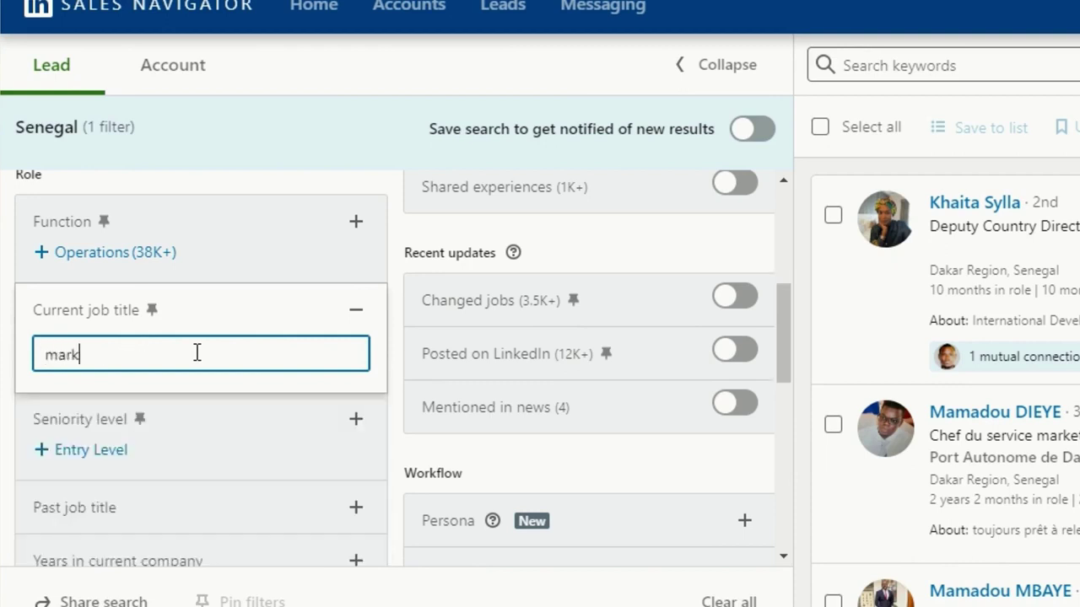
type("eting m")
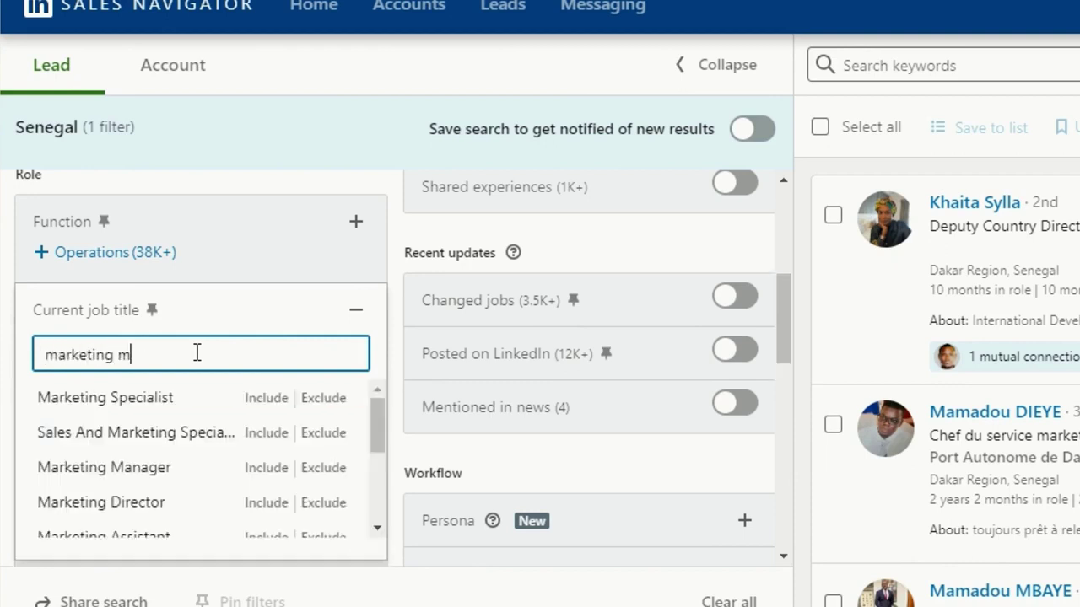
type("n")
key("BackSpace")
type("a")
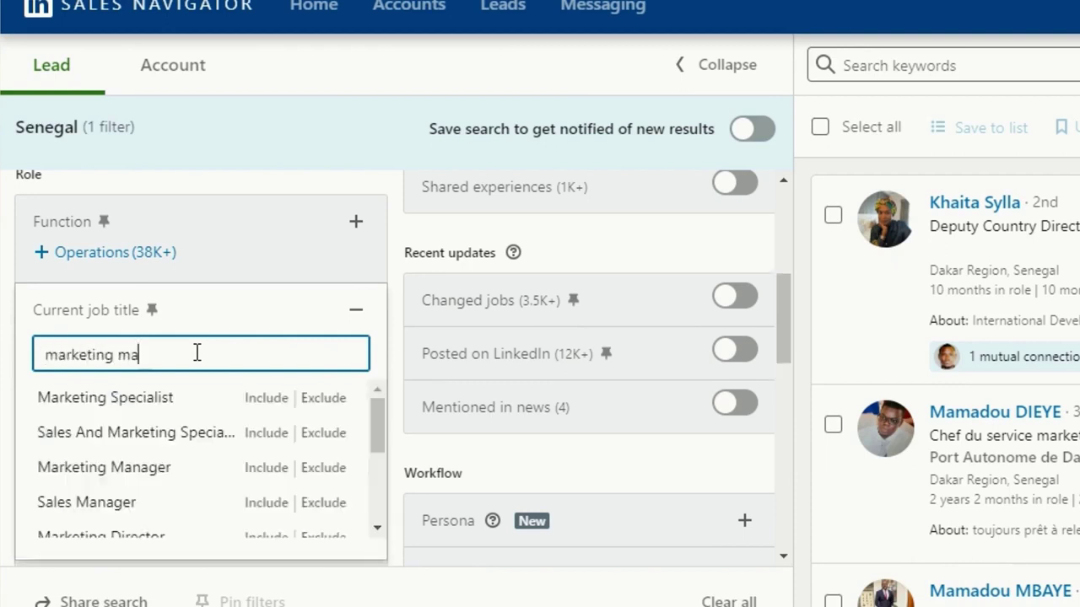
type("nager")
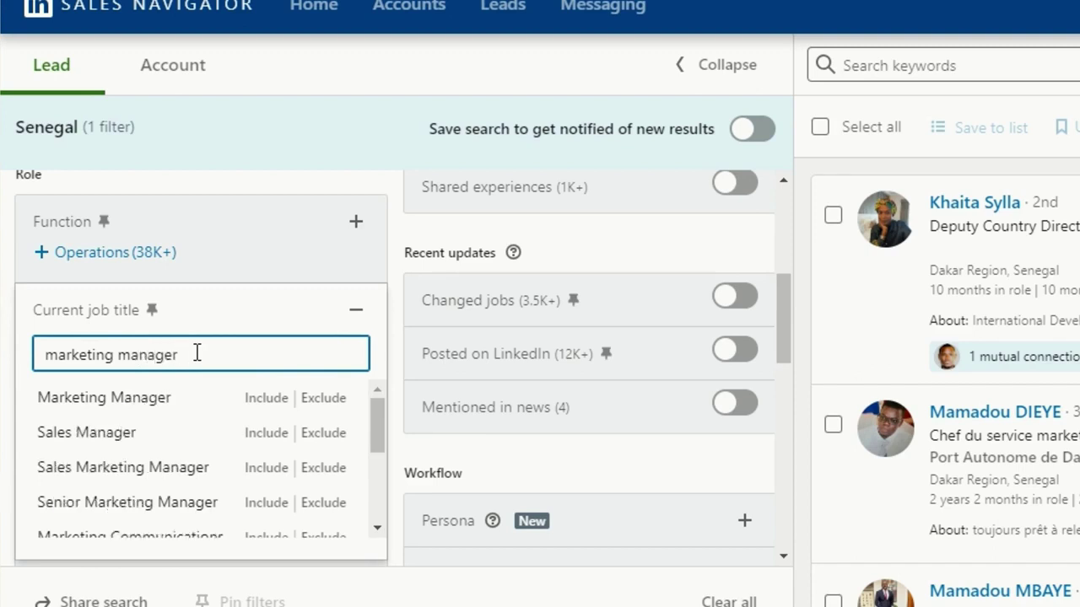
left_click(260, 398)
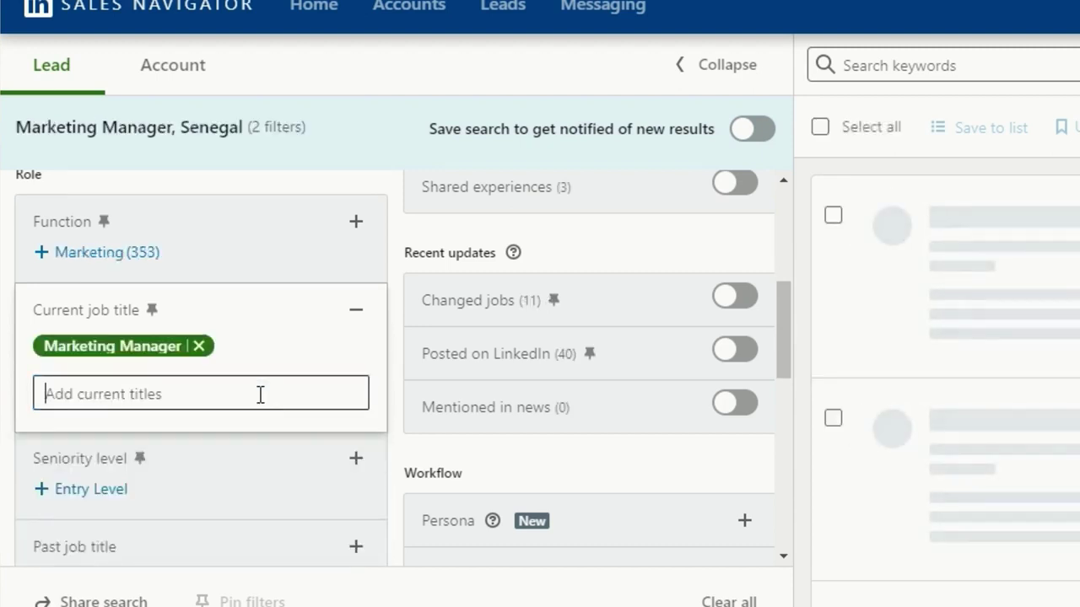
Search 'marketing' and include Marketing Director as a second current title.
type("mar")
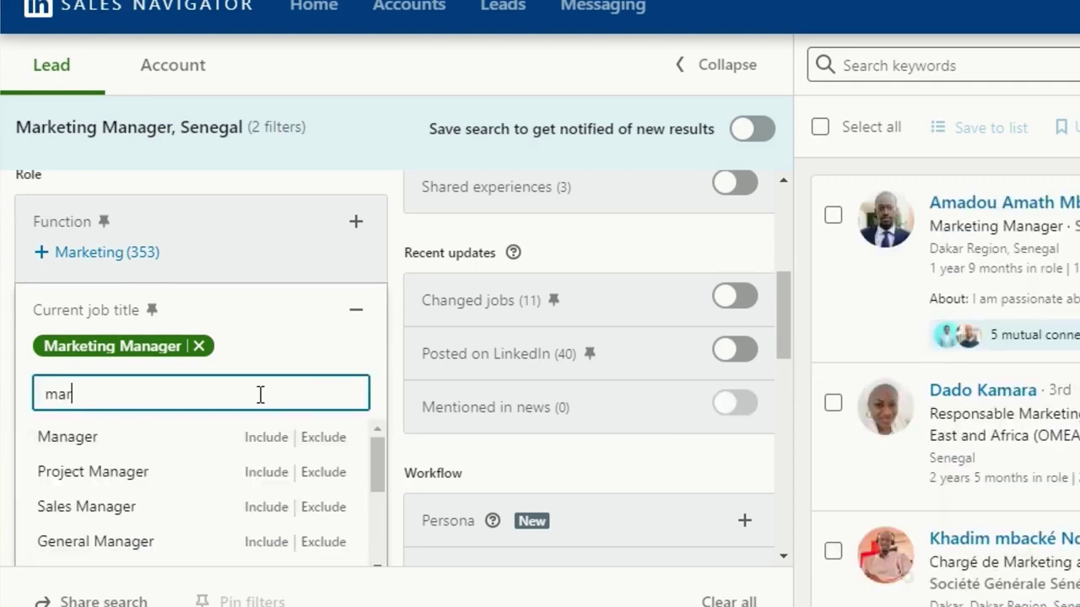
type("kating")
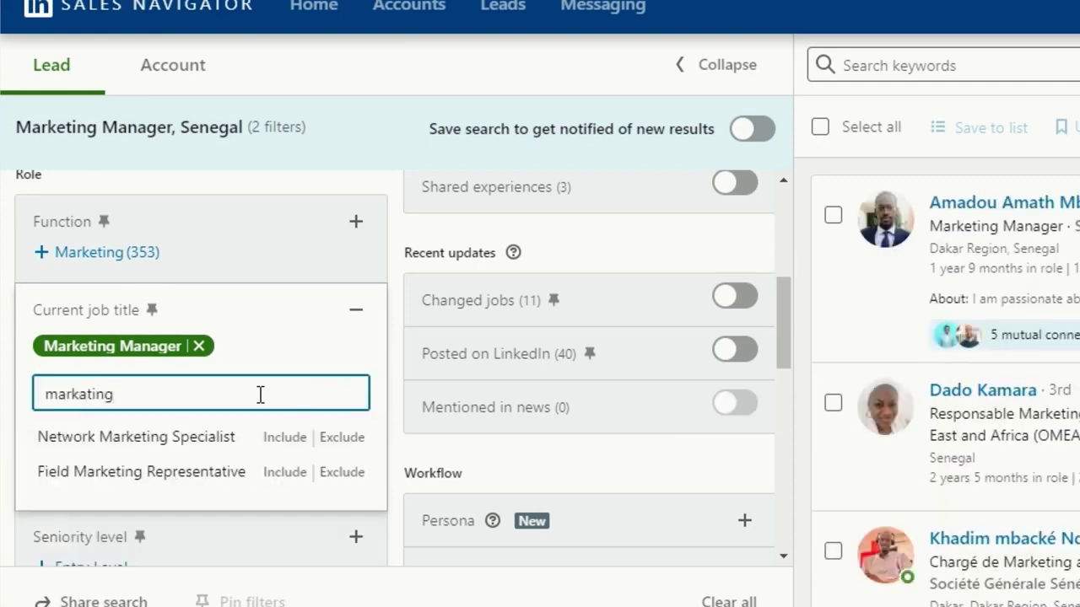
key("BackSpace")
key("BackSpace")
key("BackSpace")
key("BackSpace")
key("BackSpace")
type("eting")
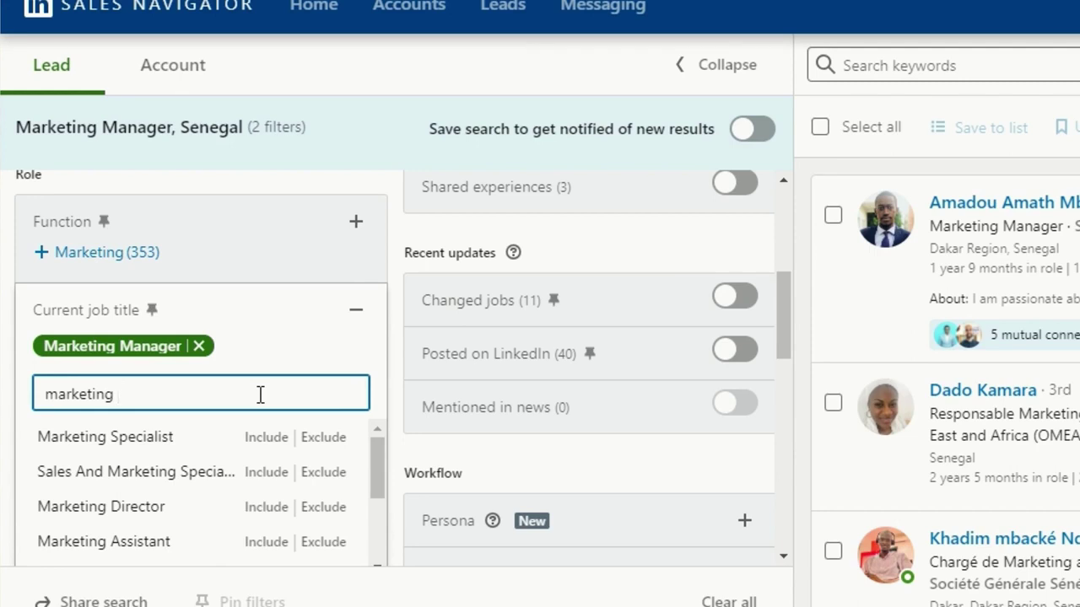
left_click(264, 508)
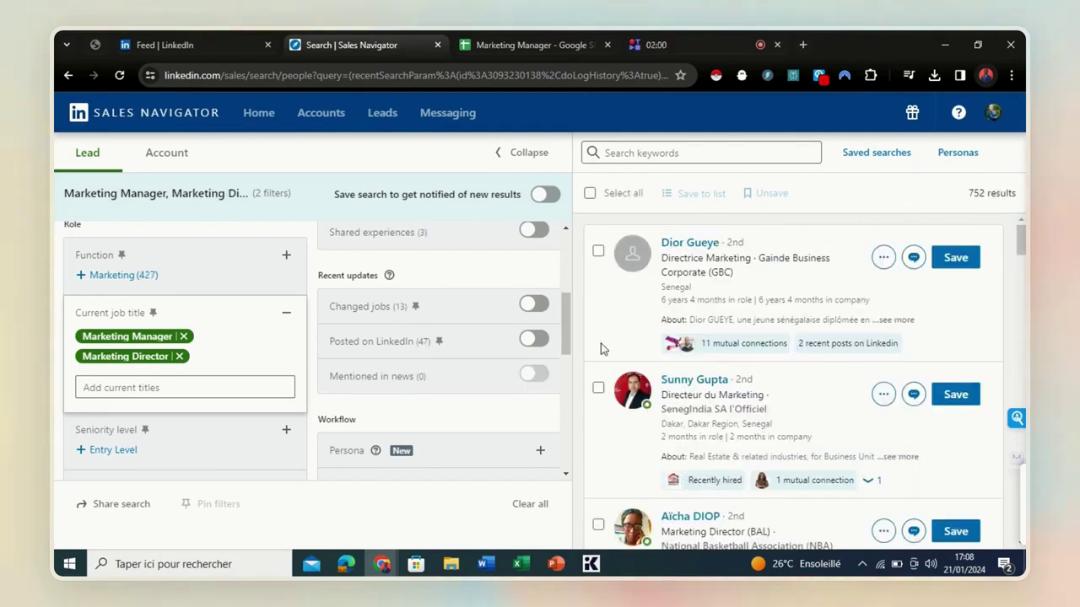
Remove Marketing Director from the title filter, leaving only Marketing Manager (606 leads).
left_click(178, 356)
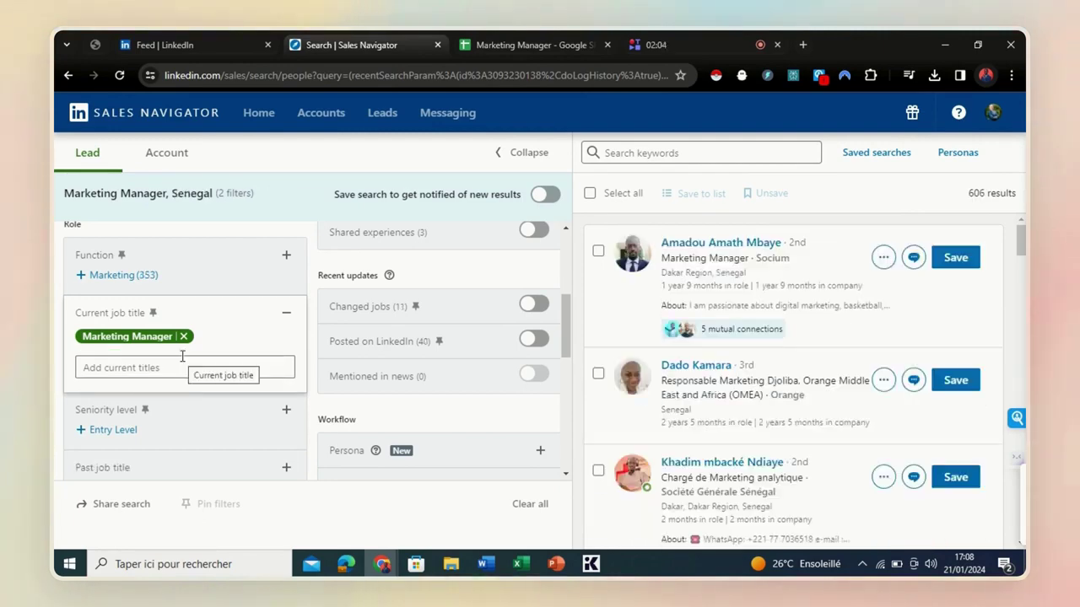
scroll(671, 345, "down", 2)
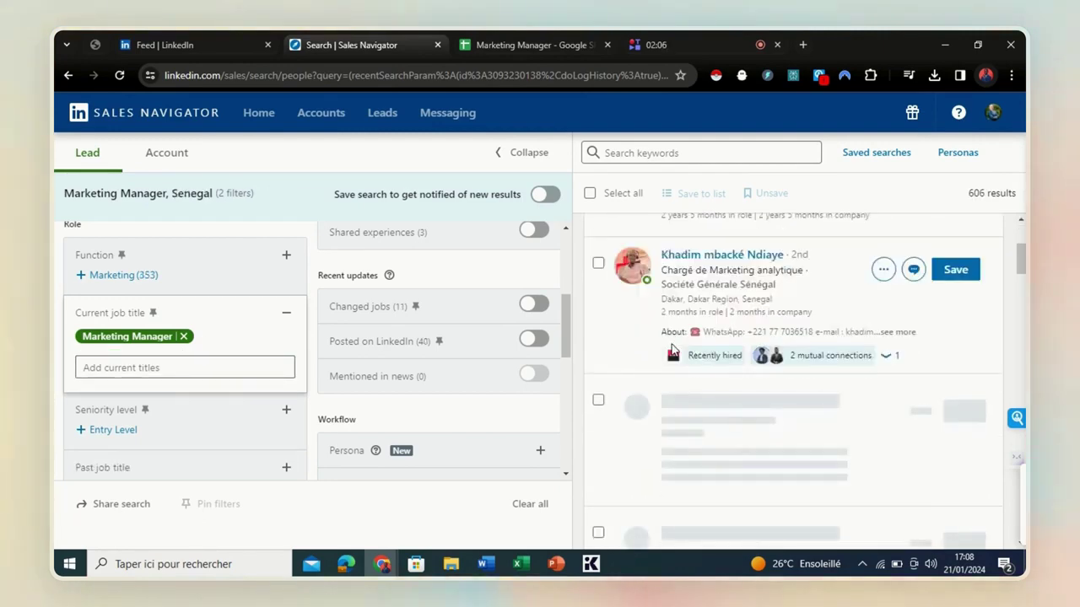
scroll(671, 348, "up", 2)
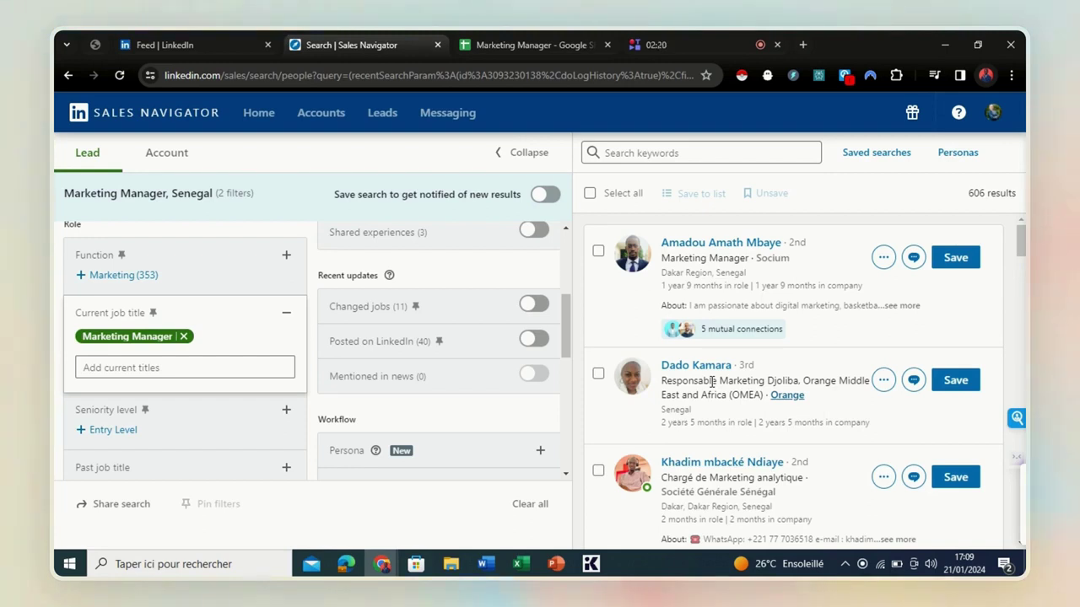
Scroll through the results down to the feedback box and page numbers.
mouse_move(148, 336)
scroll(724, 390, "down", 1)
scroll(724, 389, "down", 1)
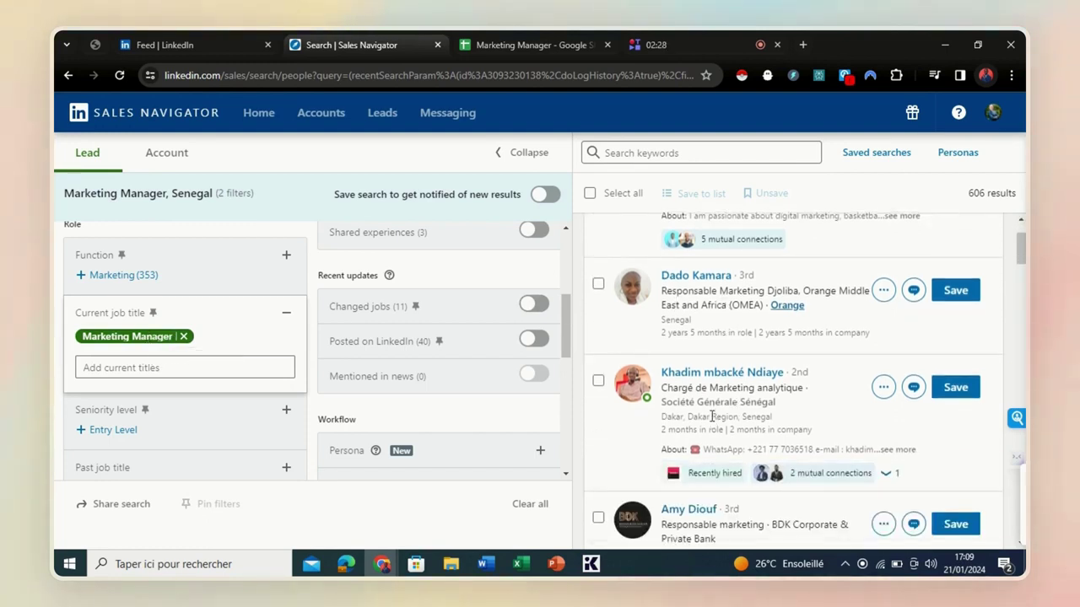
scroll(713, 415, "down", 1)
scroll(713, 416, "down", 1)
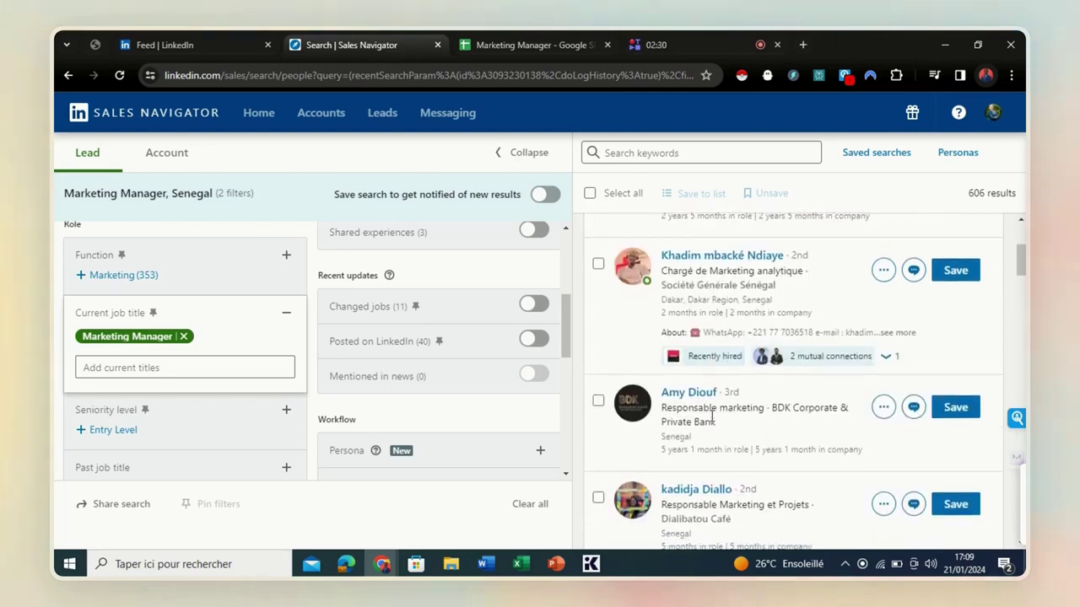
scroll(713, 415, "down", 3)
scroll(713, 419, "down", 1)
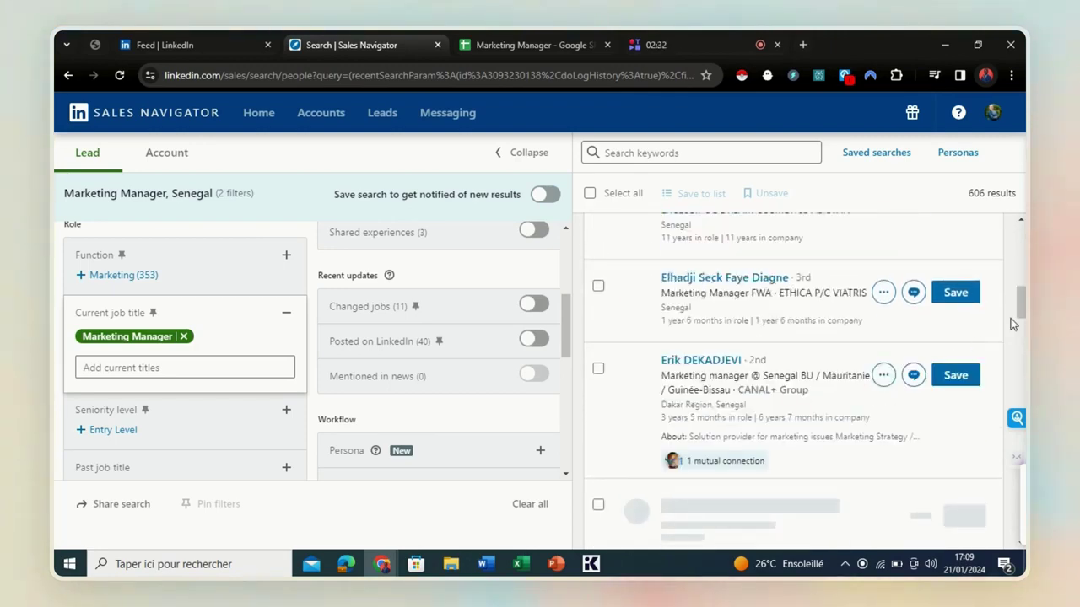
left_click_drag(1019, 314, 1023, 345)
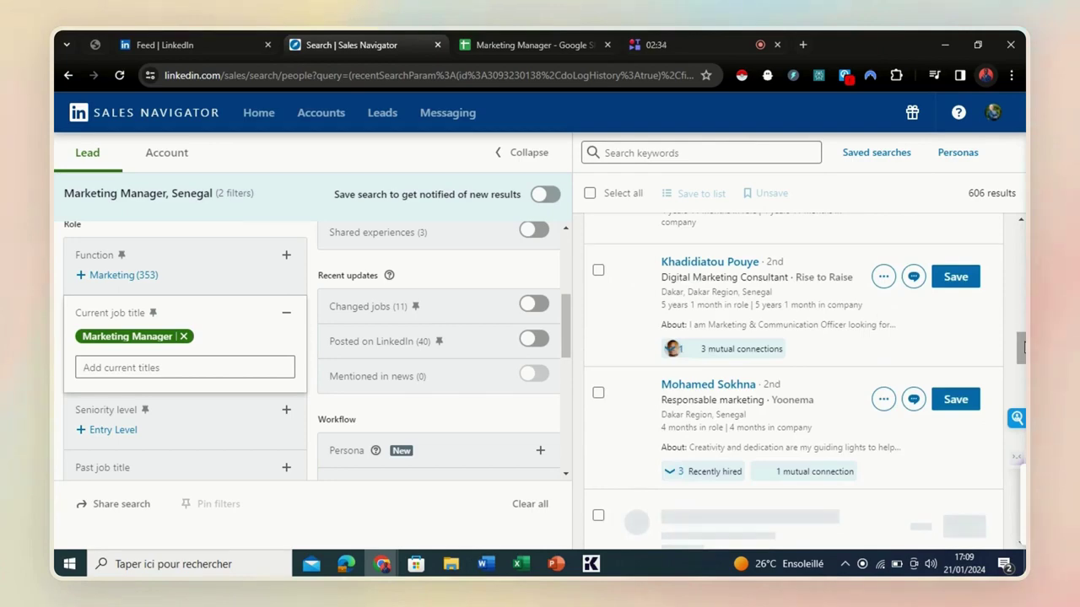
left_click_drag(1023, 346, 1018, 481)
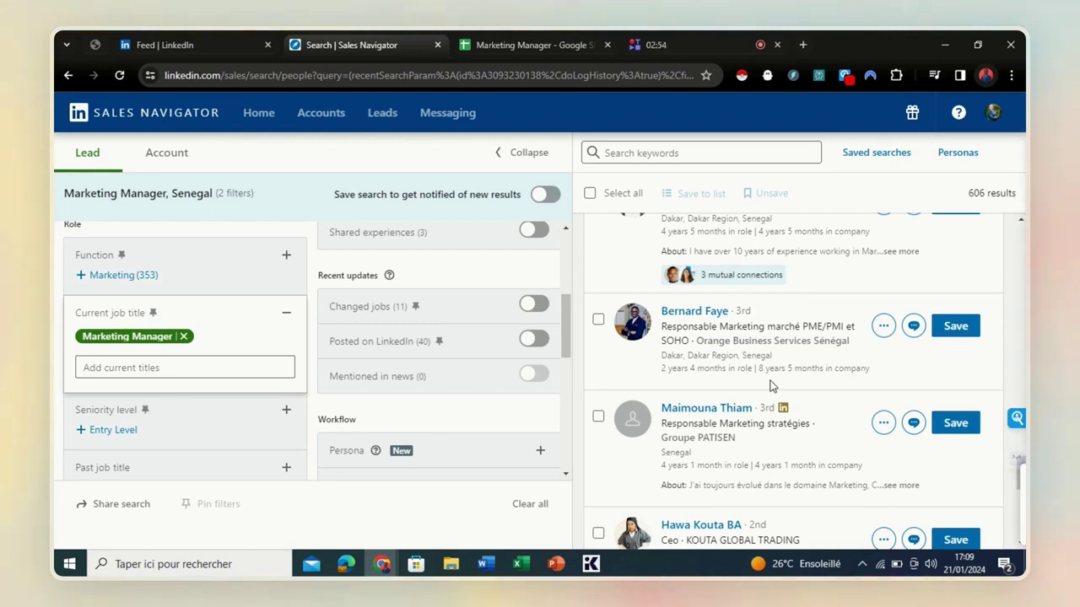
scroll(888, 432, "down", 2)
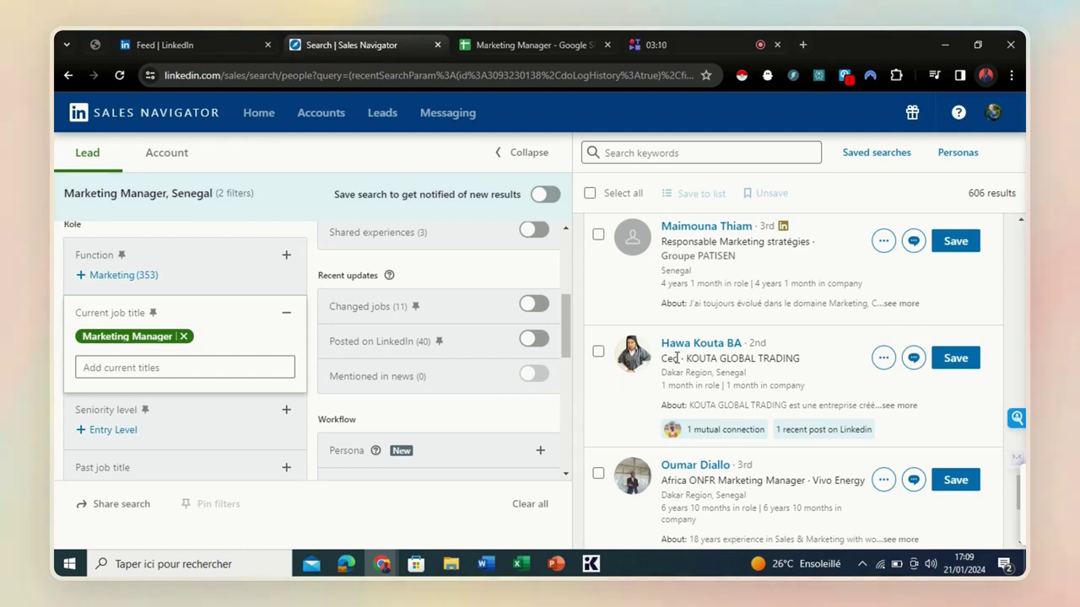
scroll(675, 358, "down", 2)
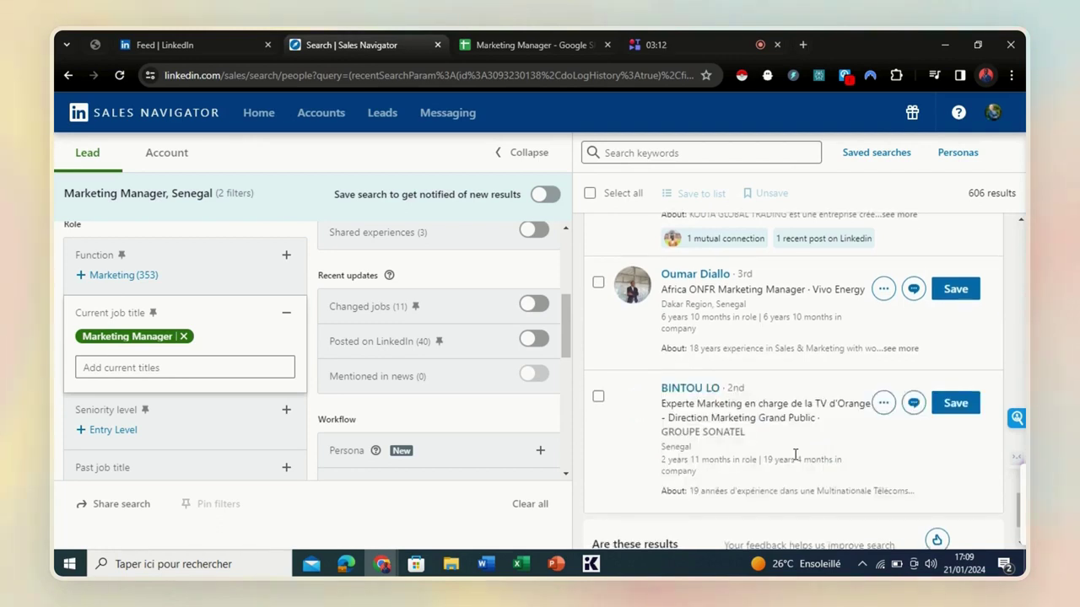
scroll(795, 455, "down", 2)
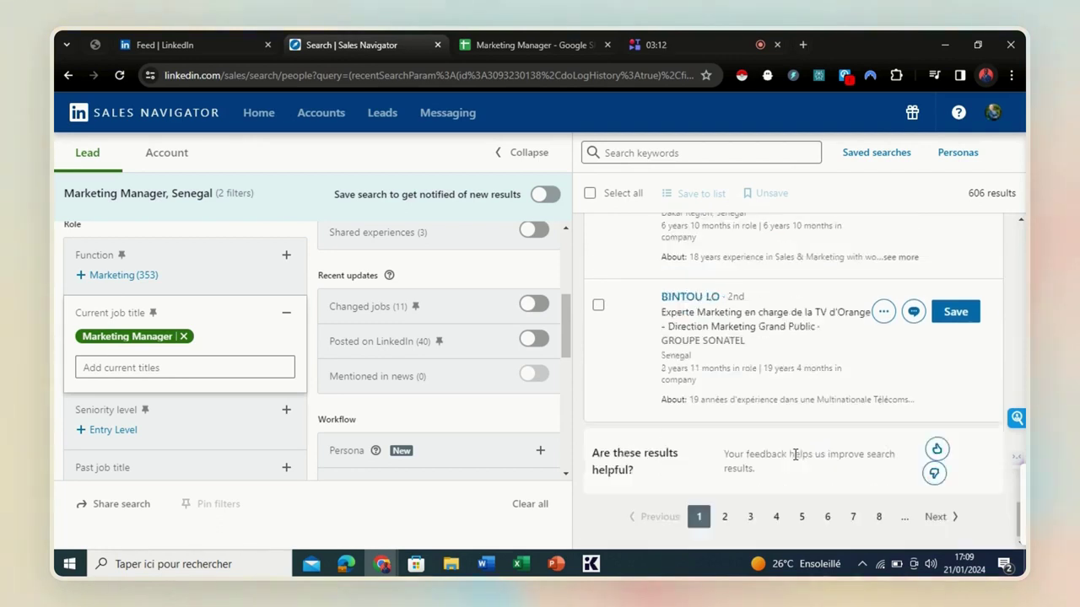
Open page 8 of the Marketing Manager, Senegal search results.
left_click(878, 517)
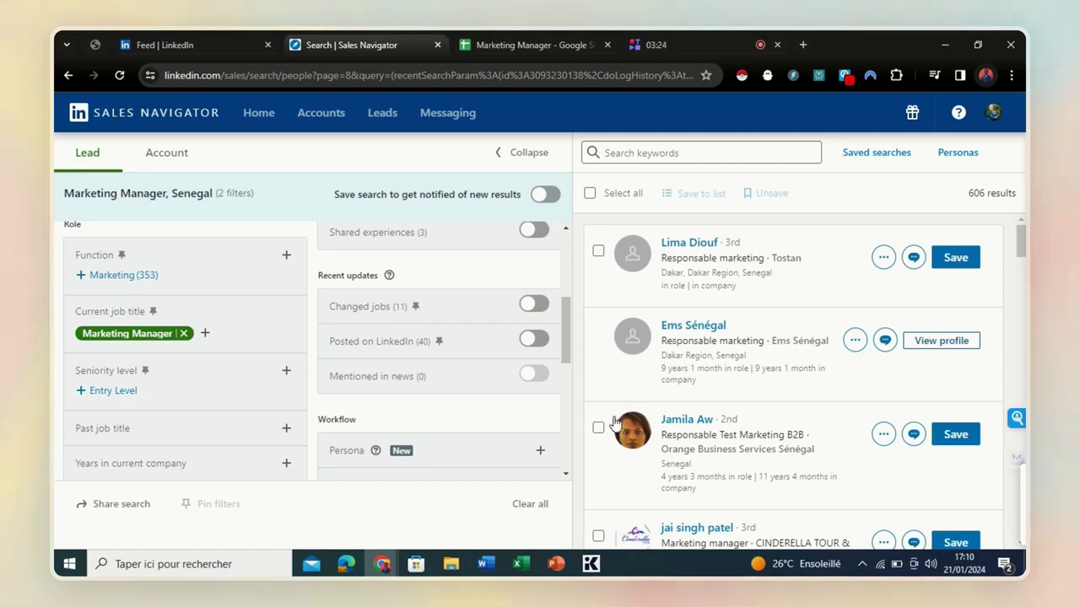
scroll(692, 448, "down", 1)
mouse_move(691, 448)
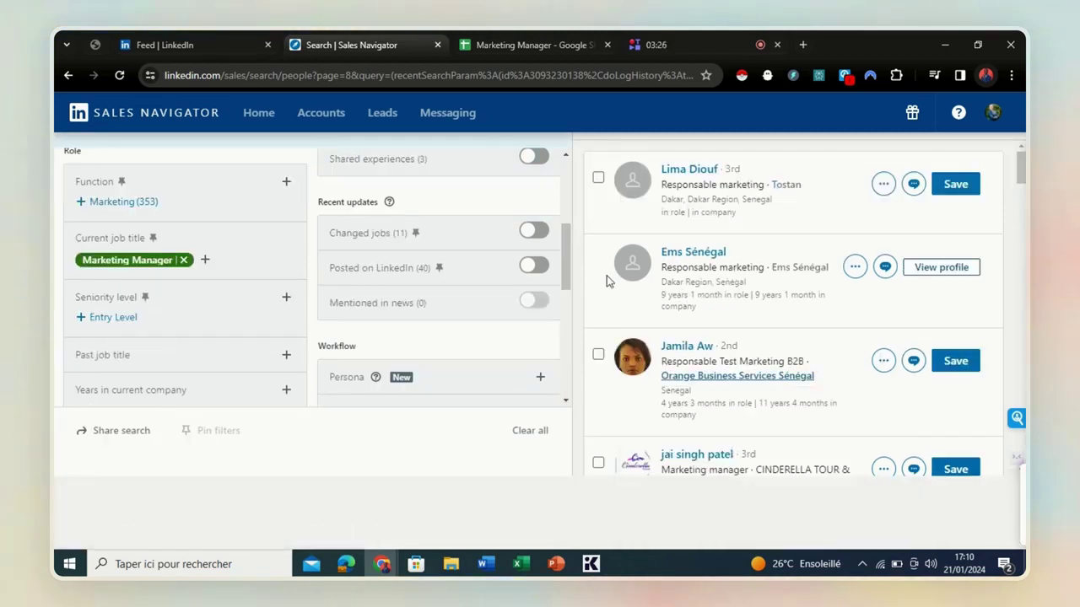
scroll(607, 279, "up", 1)
Copy the page 8 search URL from the address bar and return to the Marketing Manager spreadsheet.
left_click(338, 76)
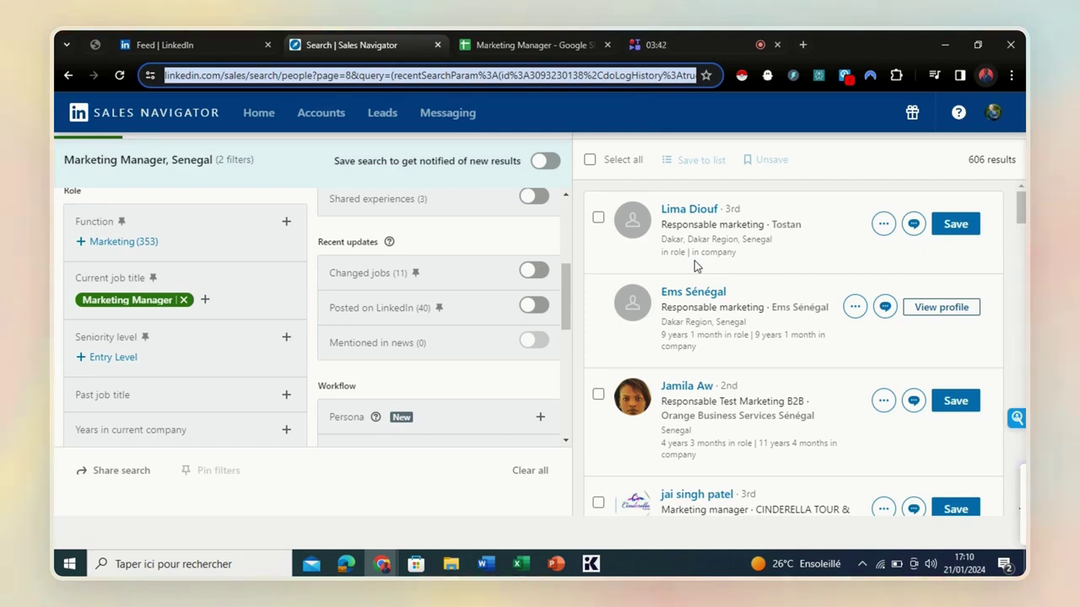
left_click(591, 99)
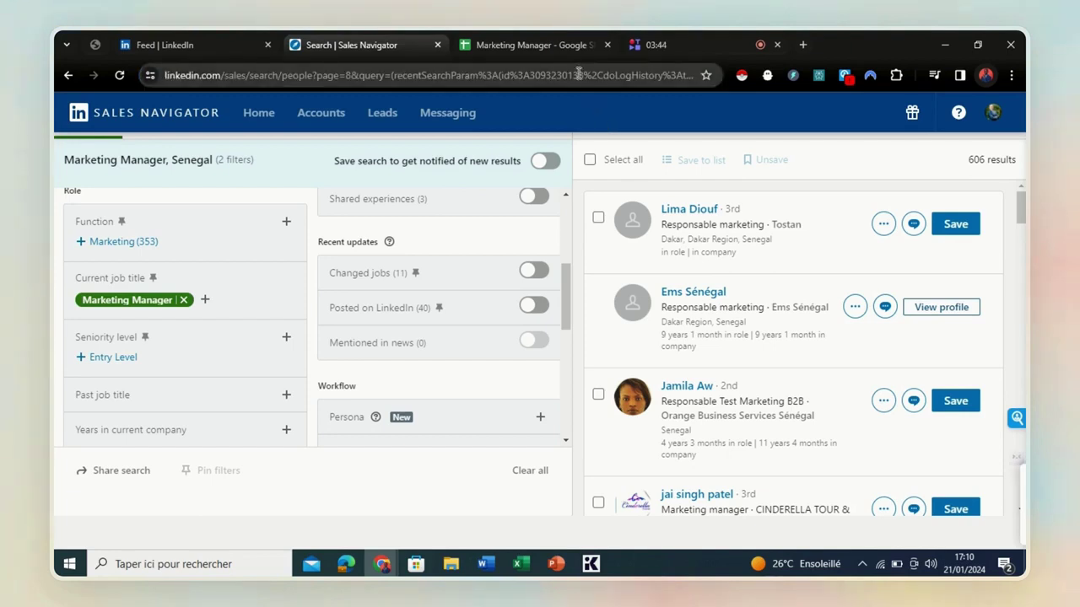
left_click(579, 74)
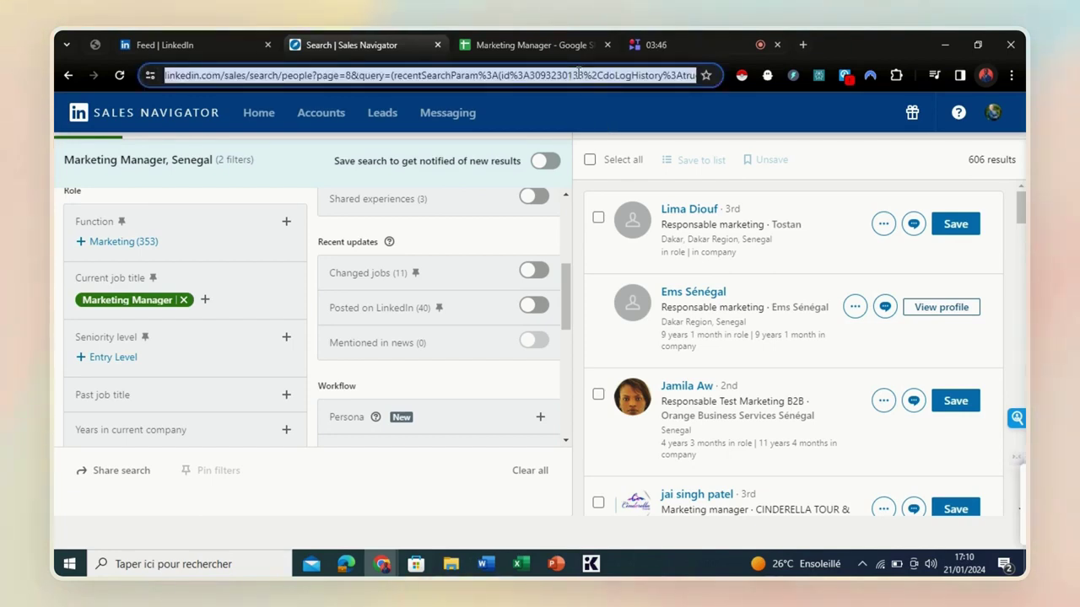
right_click(578, 74)
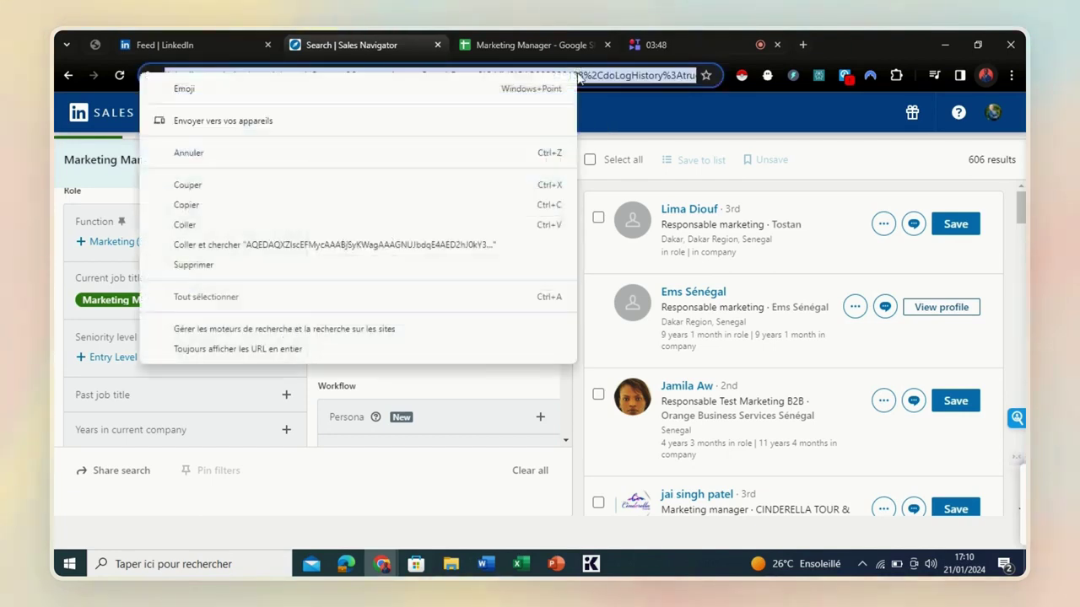
left_click(193, 205)
left_click(547, 40)
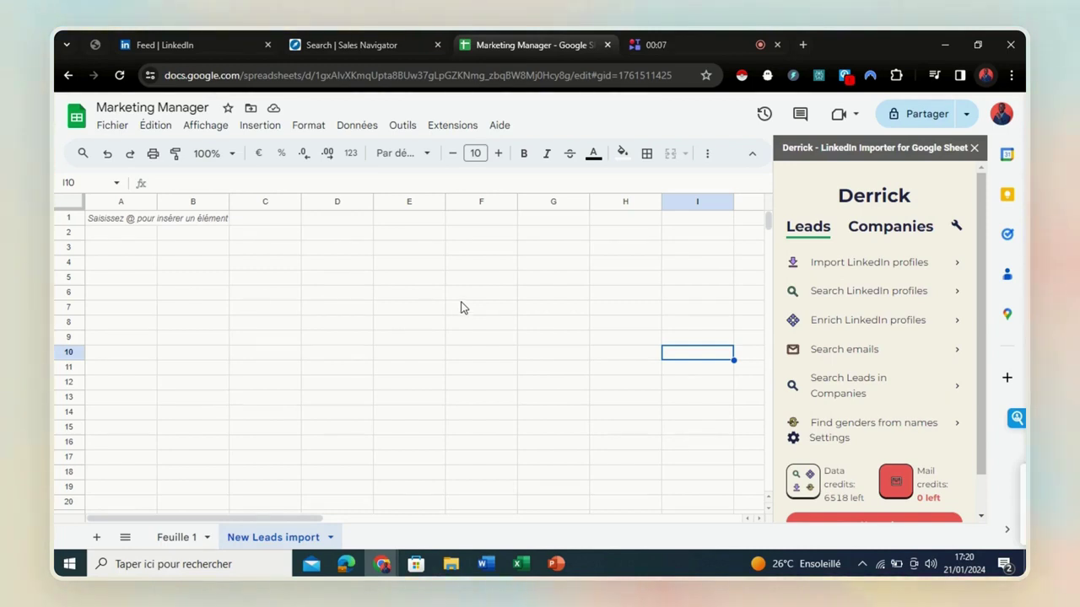
Paste the copied Sales Navigator URL into Derrick's Import LinkedIn profiles and start importing into New Leads import 1.
left_click(823, 264)
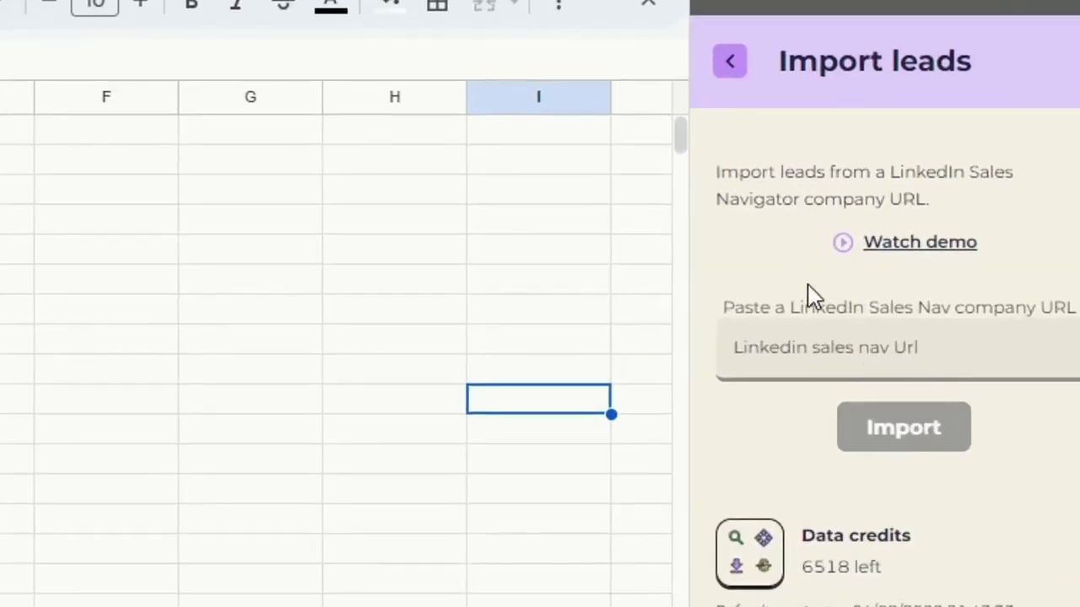
right_click(840, 348)
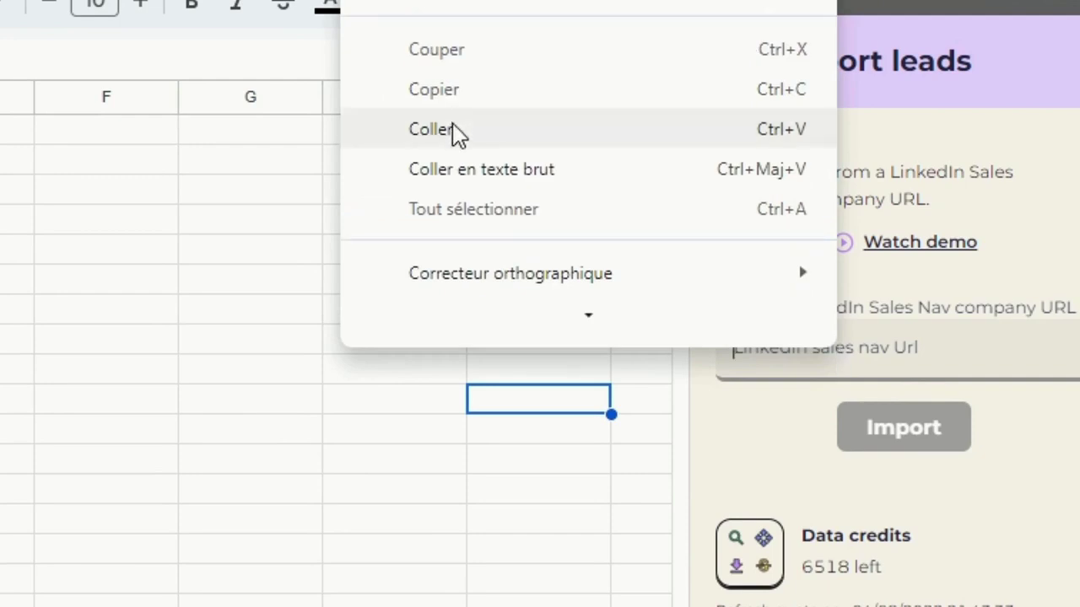
left_click(452, 130)
left_click(907, 440)
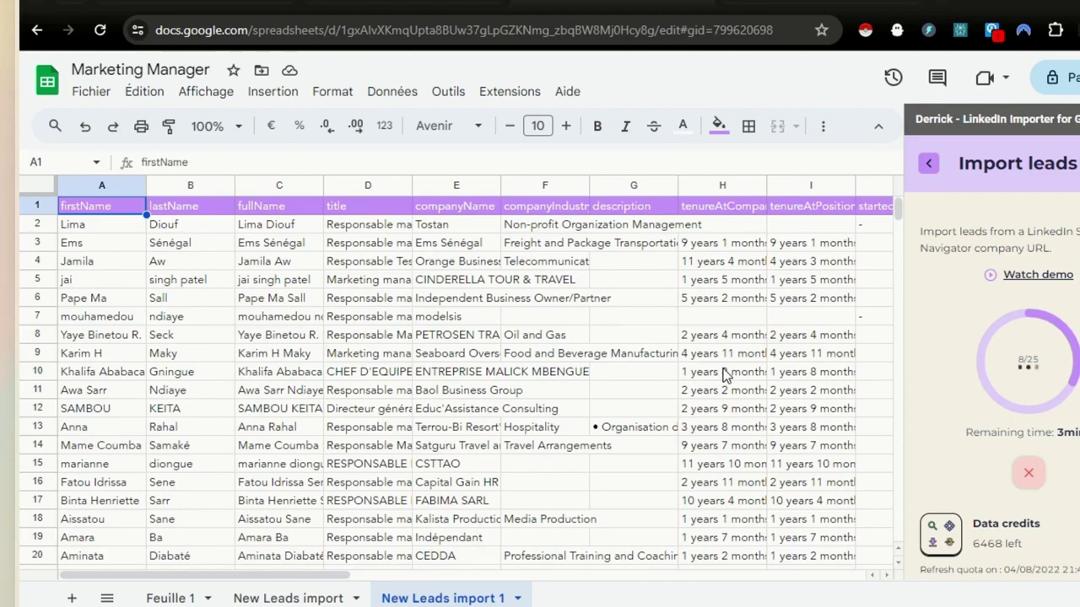
Scroll down through the imported Senegal marketing-manager lead rows in New Leads import 1.
scroll(724, 375, "down", 1)
scroll(627, 355, "down", 1)
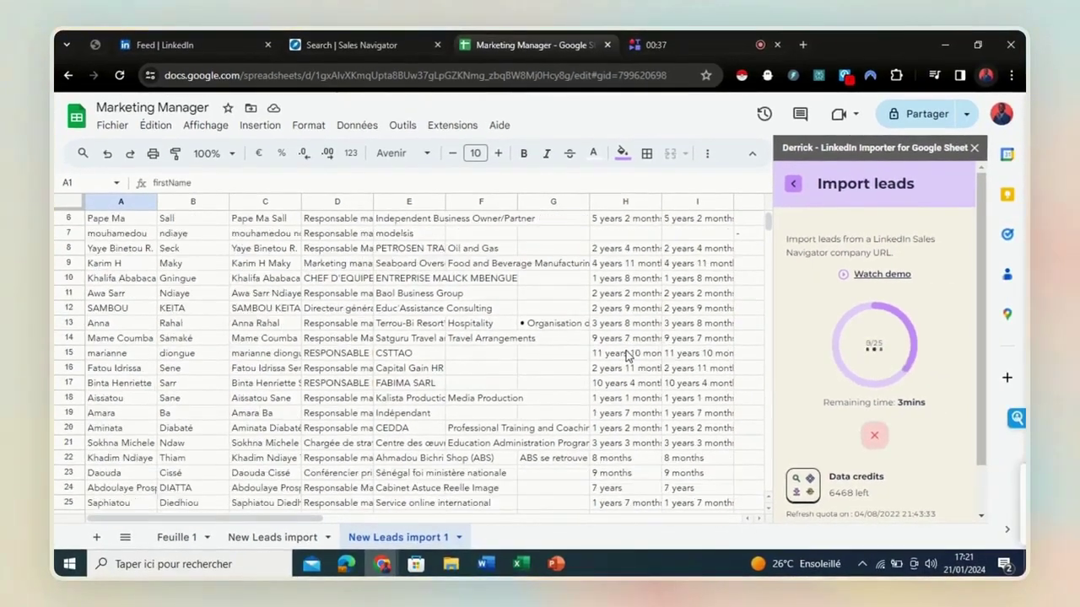
scroll(627, 356, "down", 1)
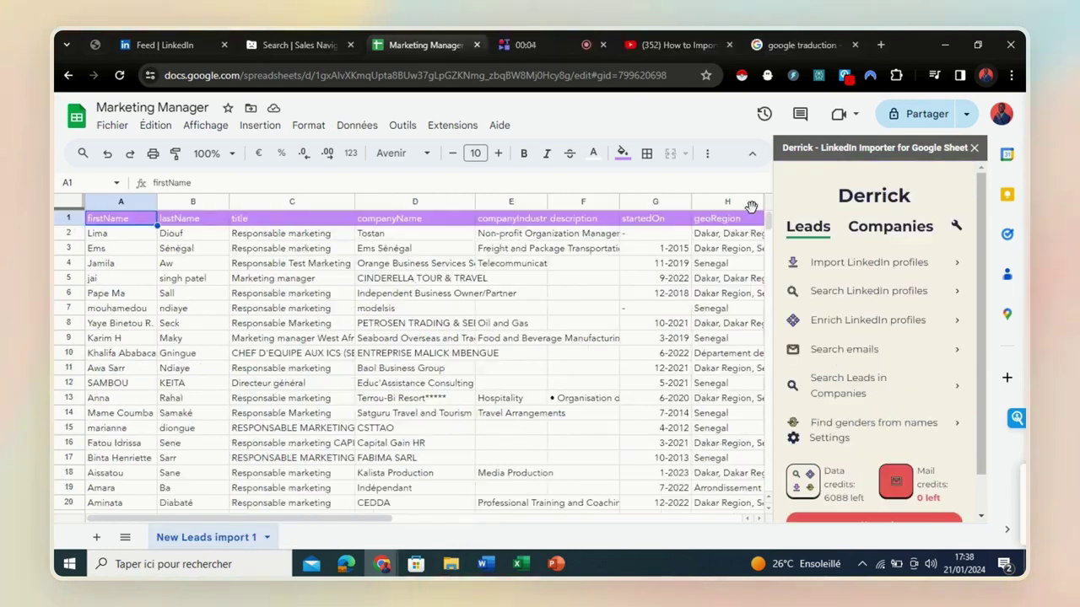
Close the Derrick - LinkedIn Importer sidebar to reveal the summary and linkedinUrl columns.
left_click(974, 148)
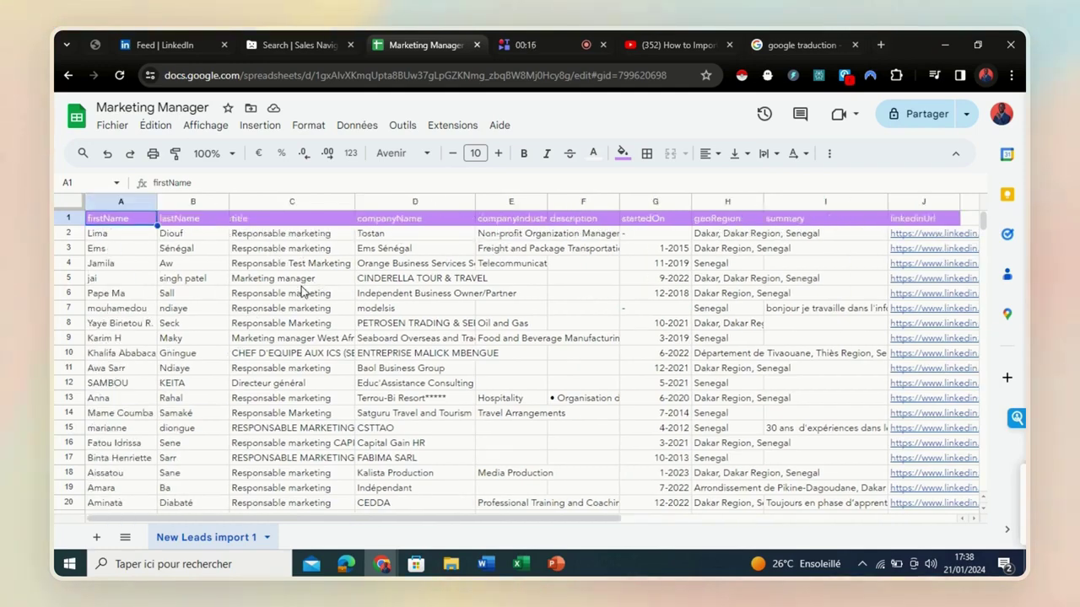
scroll(302, 291, "down", 1)
scroll(195, 247, "up", 1)
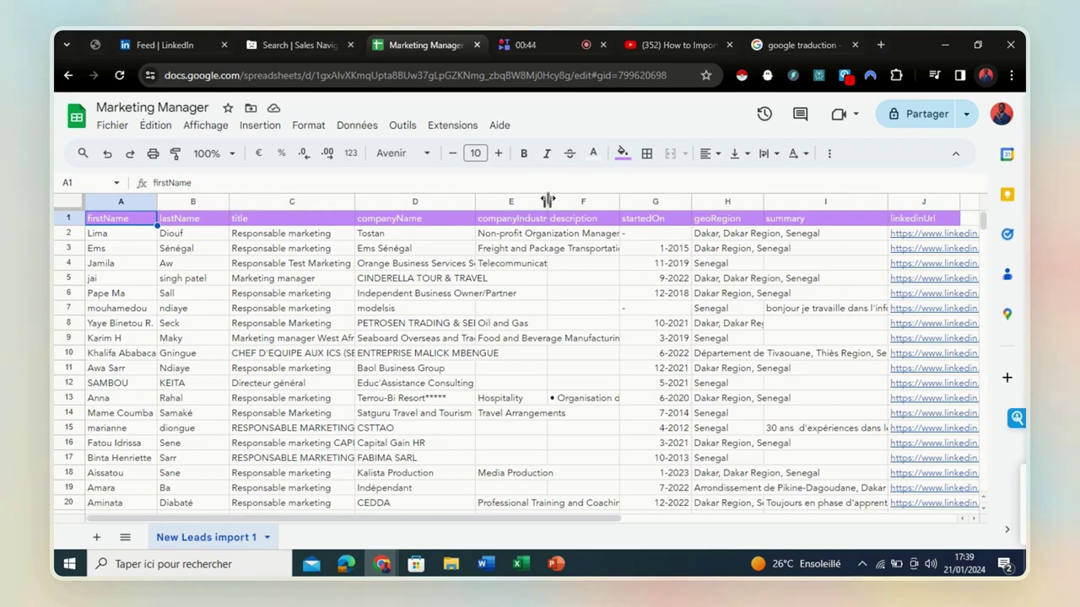
Widen column E (companyIndustry), then check that linkedinUrl holds full profile URLs.
left_click_drag(547, 199, 576, 200)
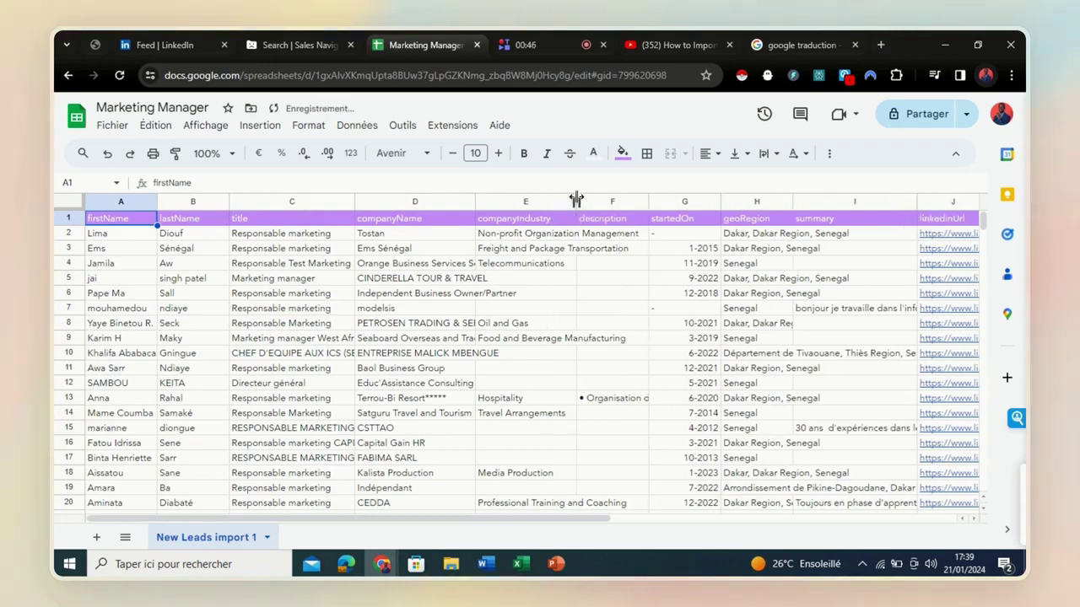
scroll(602, 352, "right", 2)
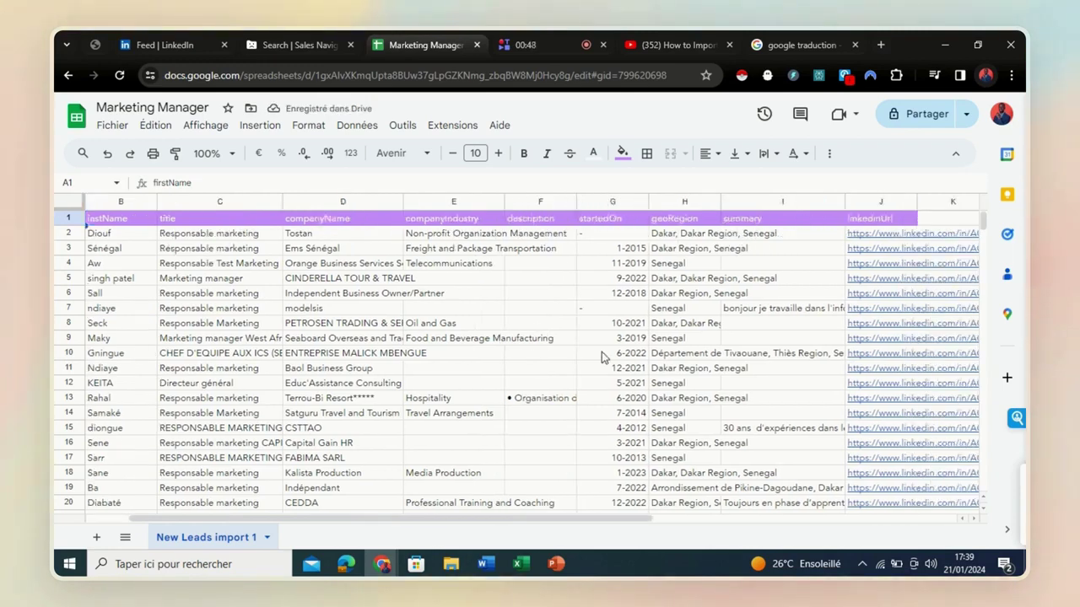
scroll(601, 352, "right", 2)
scroll(321, 287, "left", 4)
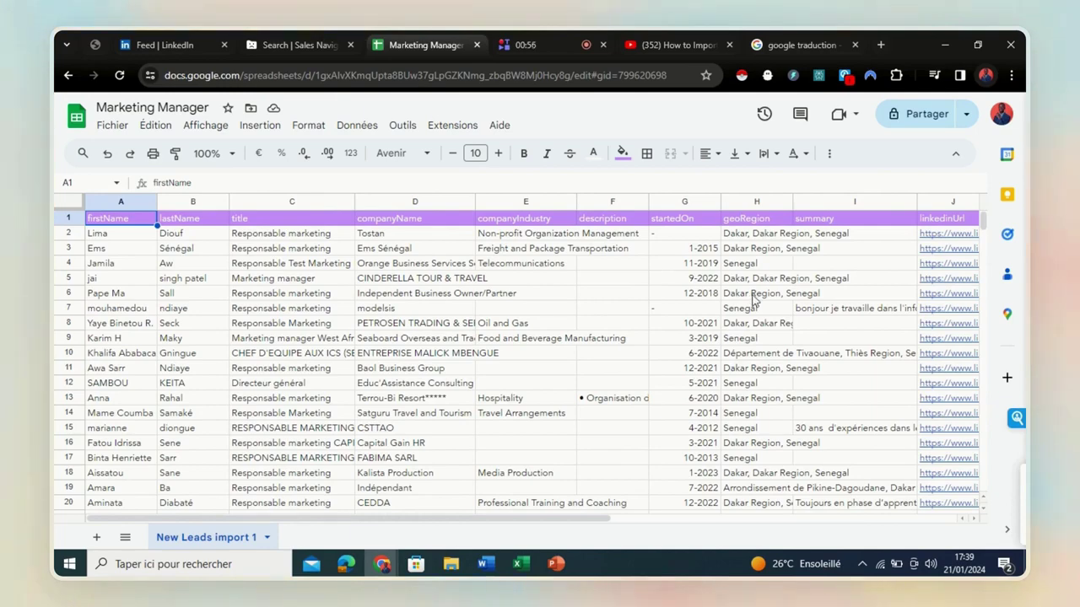
scroll(753, 297, "right", 1)
scroll(753, 297, "right", 2)
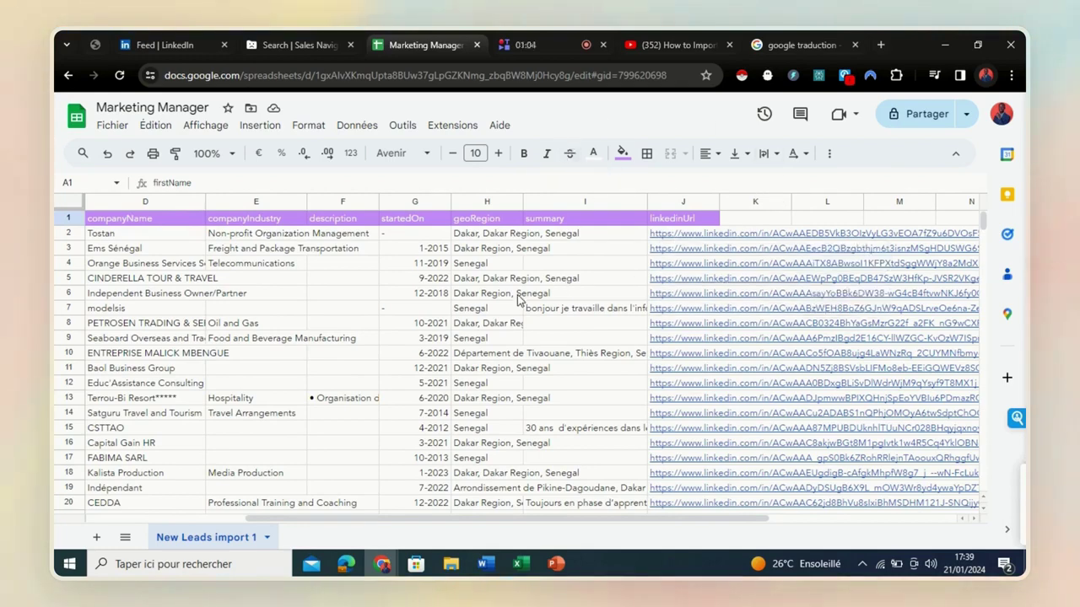
scroll(518, 299, "left", 3)
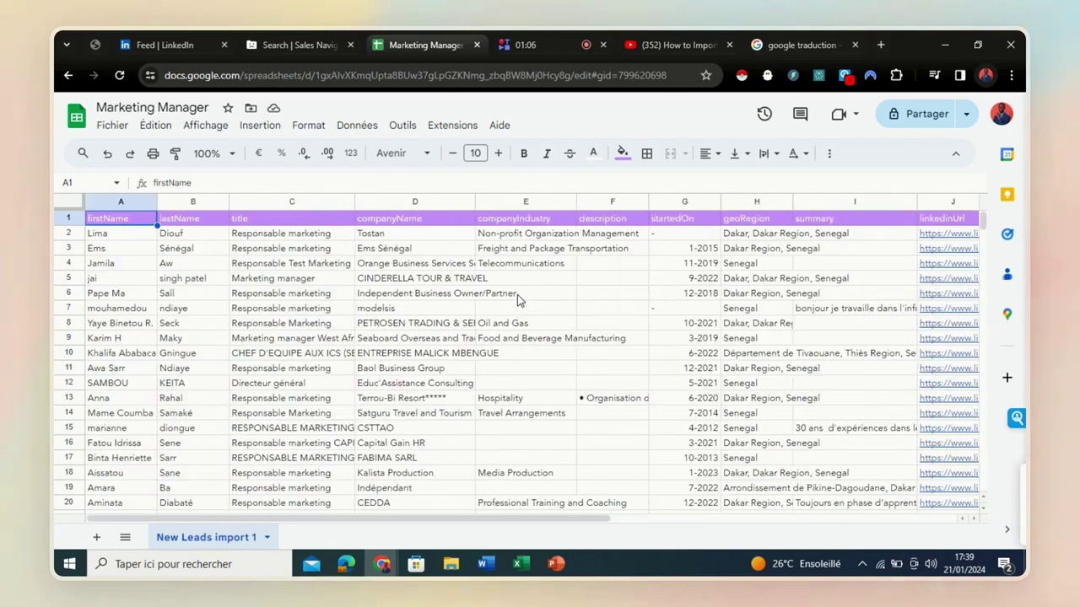